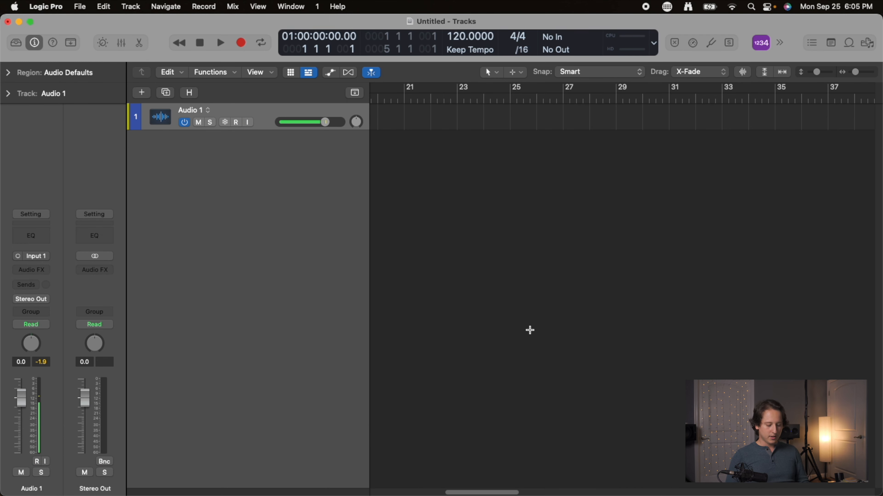
# Step: Switch to Audio MIDI Setup and open the speaker configuration of the Dante Virtual Soundcard output
pyautogui.press('super+space')
pyautogui.write('audio midi')
pyautogui.press('Return')
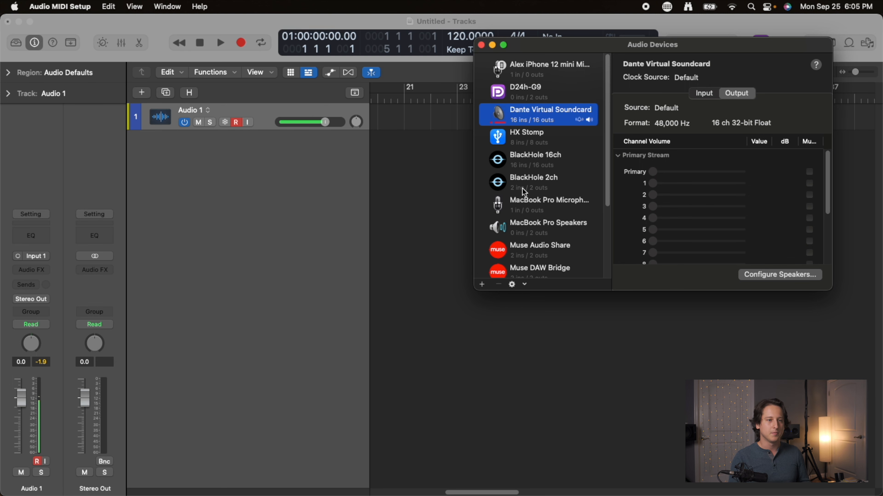
pyautogui.moveTo(622, 43); pyautogui.dragTo(471, 92)
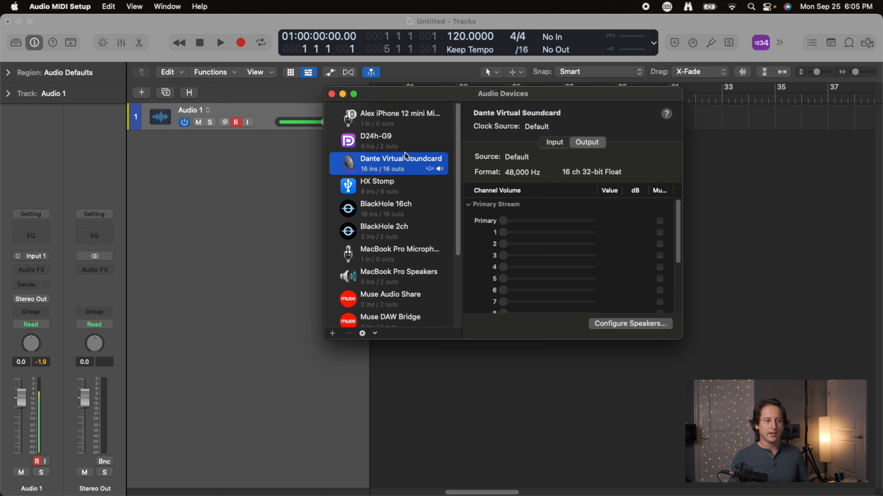
pyautogui.rightClick(405, 162)
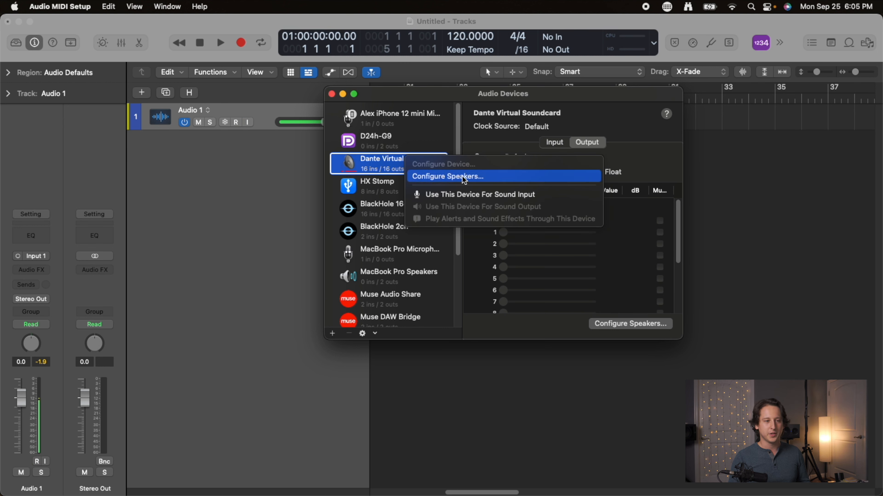
pyautogui.click(575, 332)
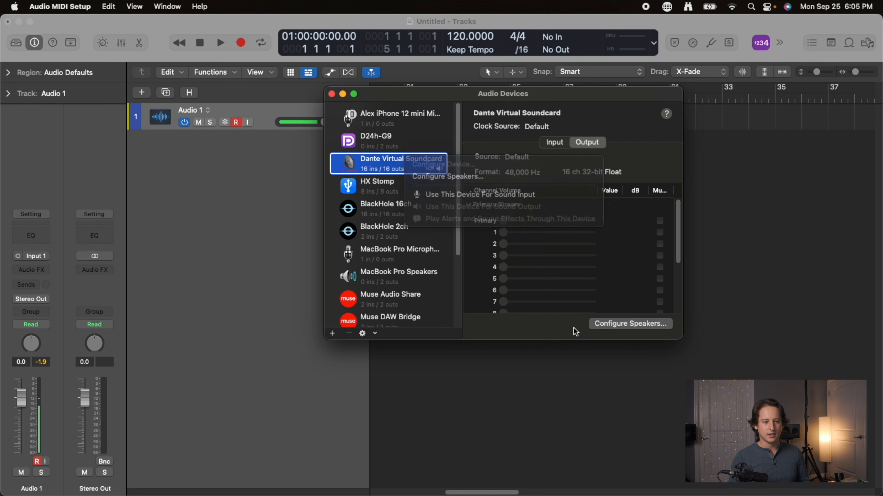
pyautogui.click(630, 324)
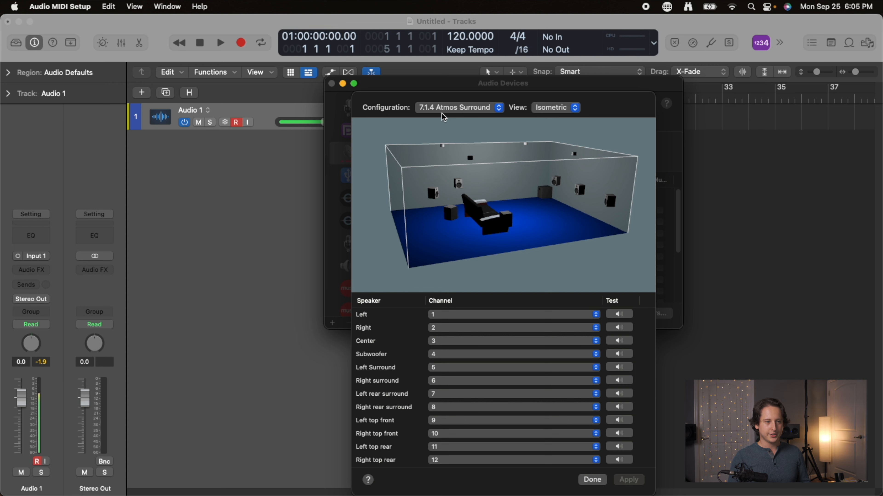
# Step: Review the available speaker configurations, keep 7.1.4 Atmos Surround, and close the speaker setup and Audio Devices window
pyautogui.click(465, 110)
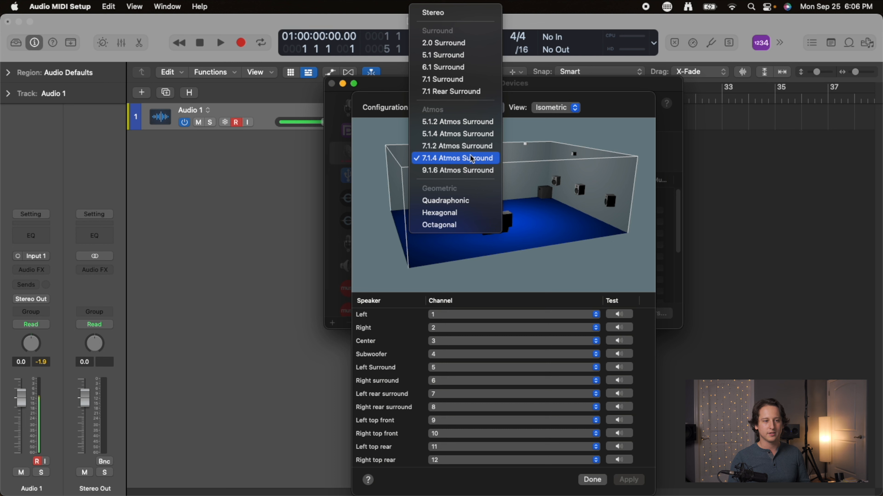
pyautogui.click(519, 135)
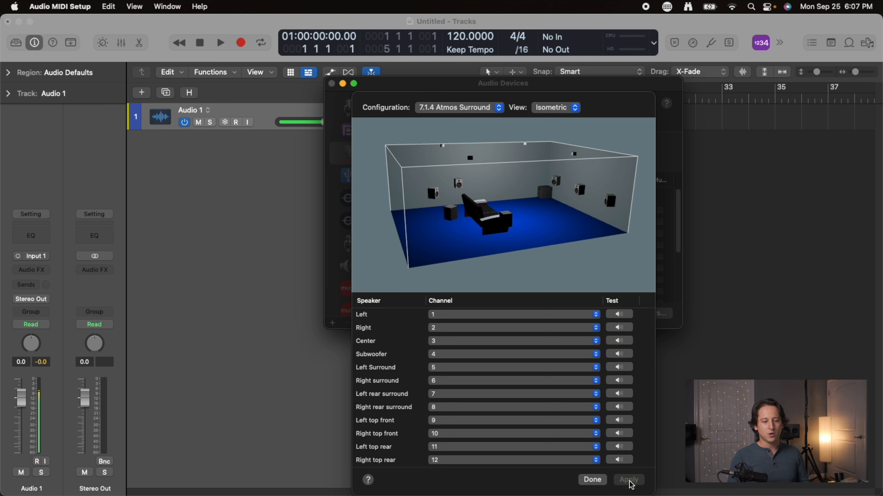
pyautogui.click(596, 481)
pyautogui.click(315, 84)
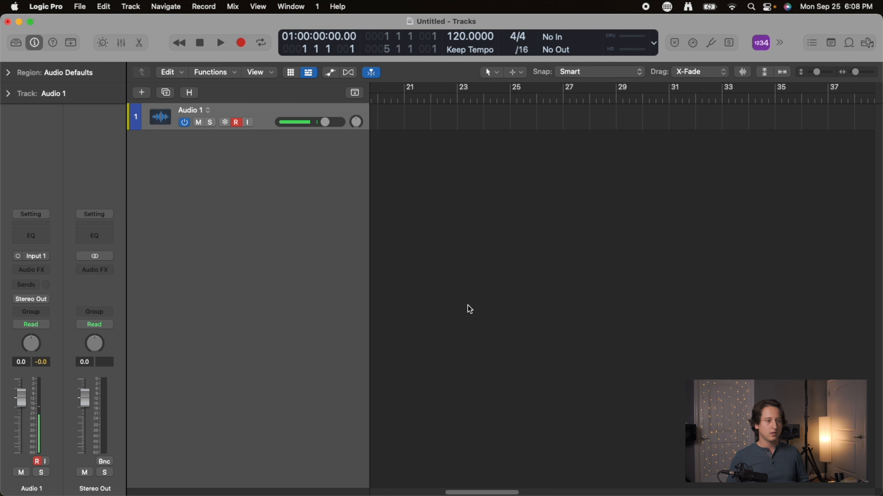
# Step: Switch to Dante Virtual Soundcard to check its channel count, latency and network interface settings
pyautogui.press('super+space')
pyautogui.write('dante')
pyautogui.press('Return')
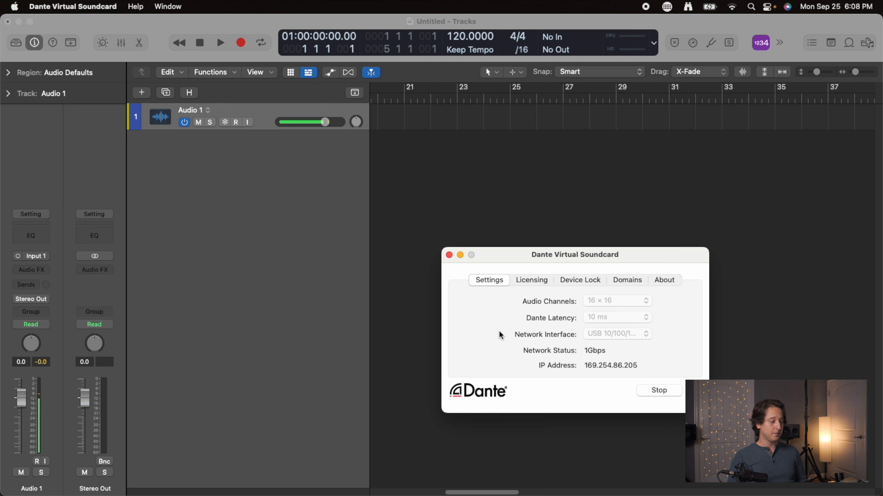
# Step: Switch to Dante Controller and examine the channel routing from the MacBook Pro transmitter to the MTRXst receiver
pyautogui.press('super+space')
pyautogui.write('dante')
pyautogui.press('Down')
pyautogui.press('Return')
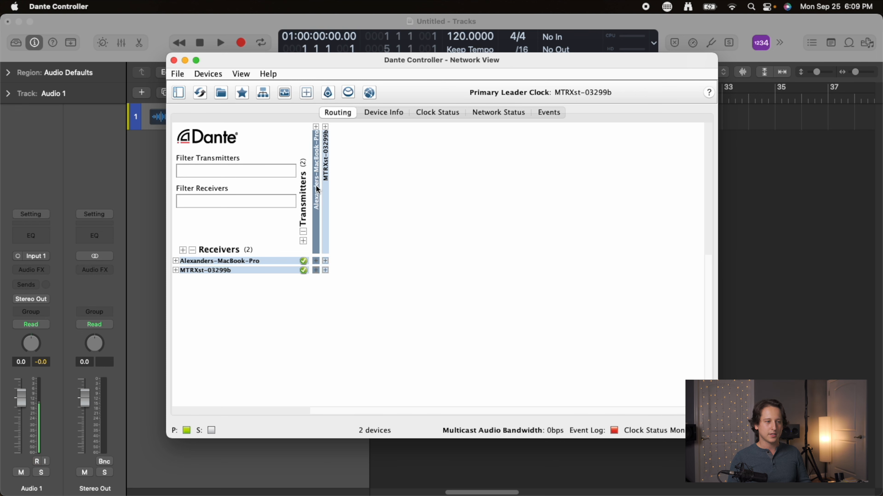
pyautogui.click(315, 271)
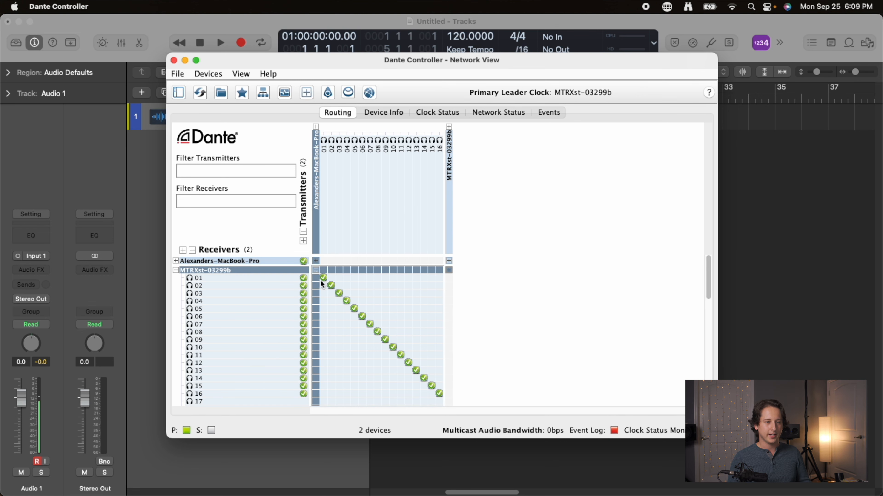
pyautogui.scroll(-2, 490, 279)
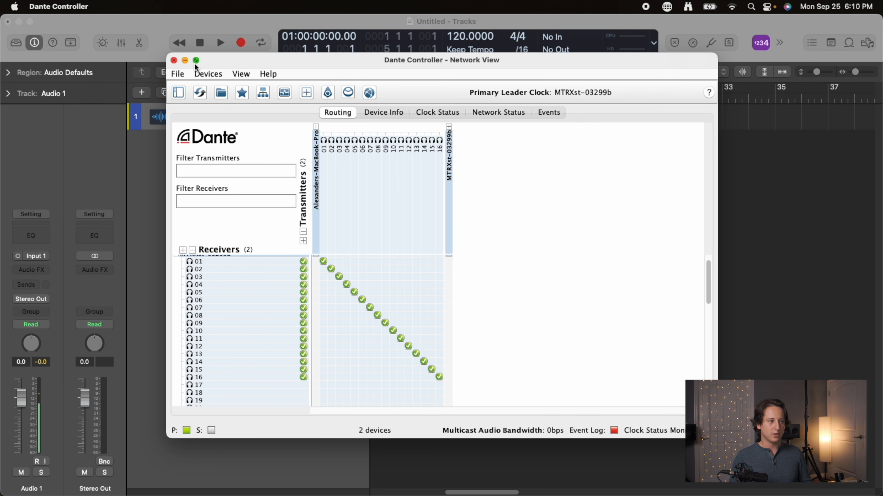
# Step: Close the Dante Controller and Dante Virtual Soundcard windows and switch to DADman
pyautogui.click(173, 60)
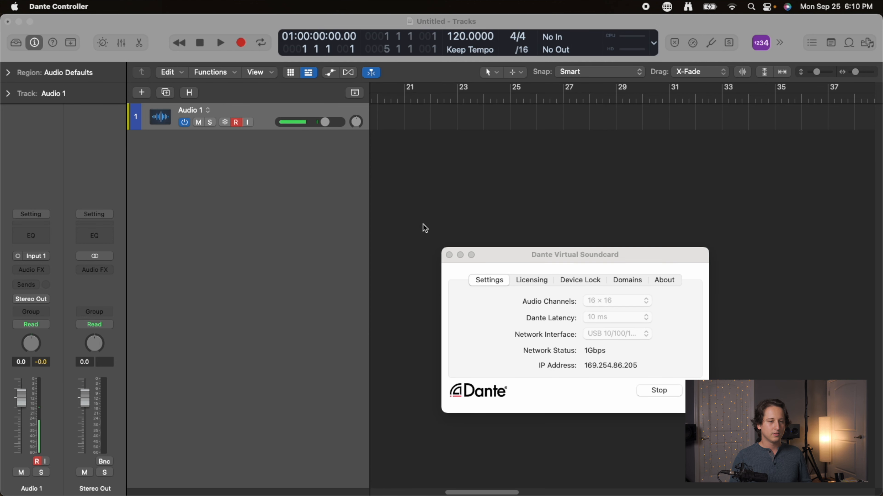
pyautogui.click(450, 255)
pyautogui.moveTo(454, 495)
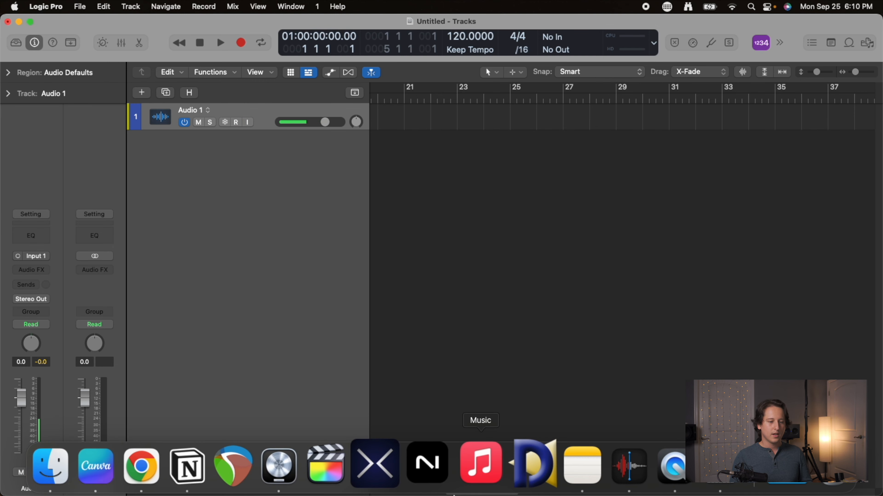
pyautogui.click(508, 486)
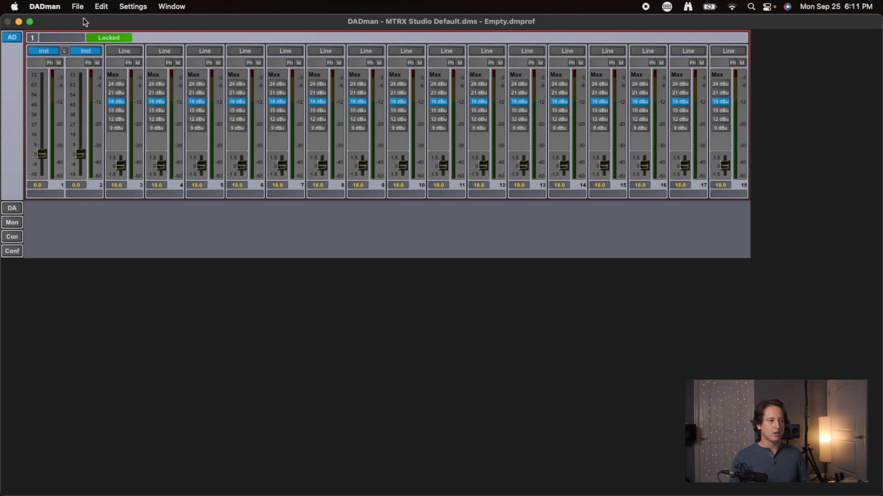
pyautogui.click(80, 8)
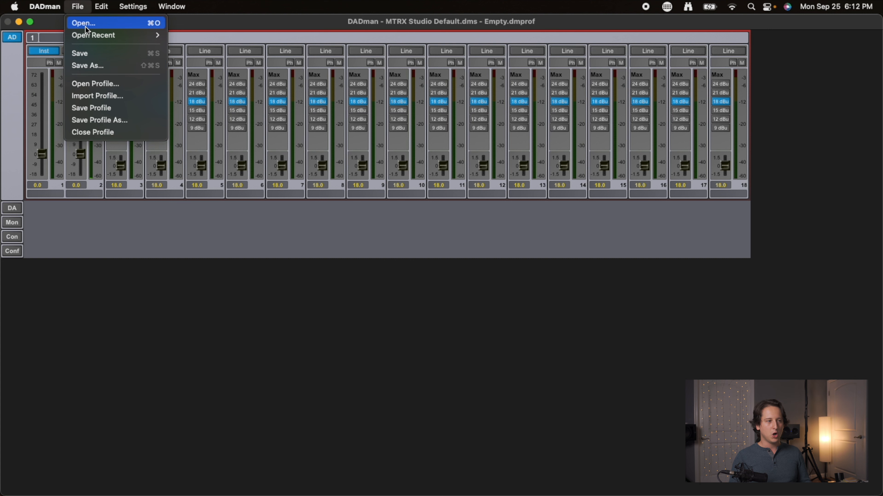
pyautogui.moveTo(86, 33)
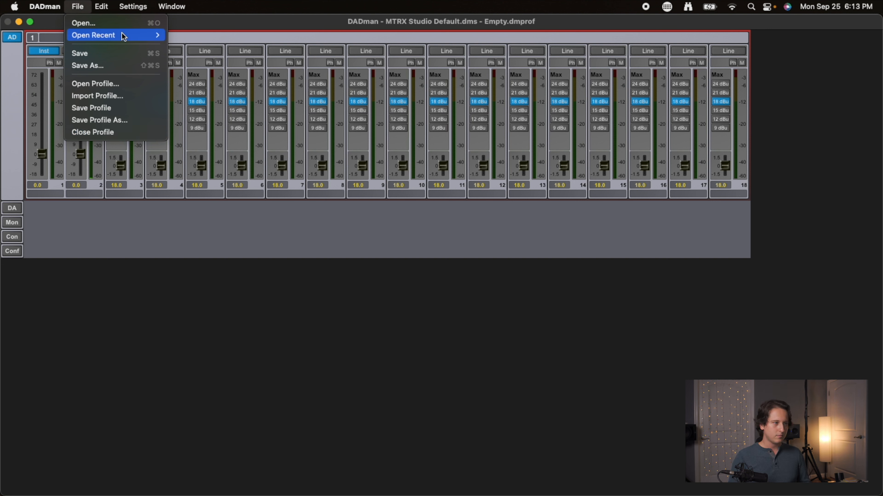
pyautogui.moveTo(99, 7)
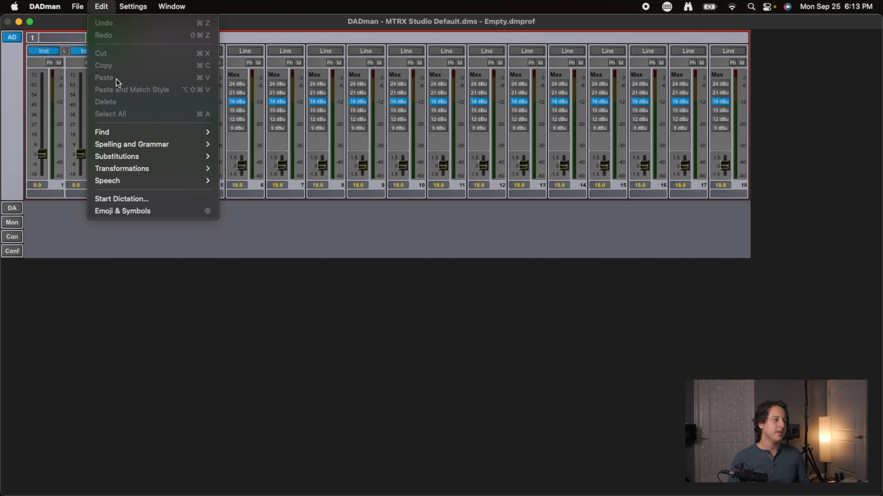
pyautogui.moveTo(143, 136)
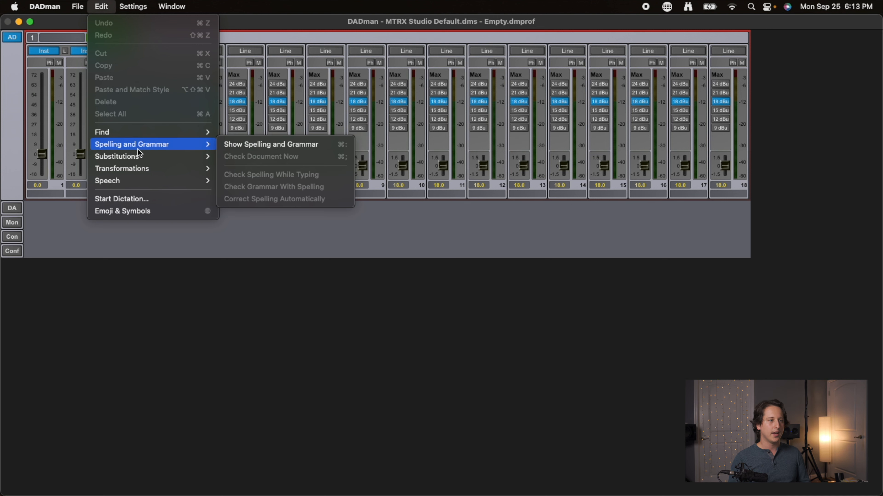
# Step: Open the Device List, examine the connected units and the MTRXST unit's maintenance commands, and close the list
pyautogui.moveTo(173, 10)
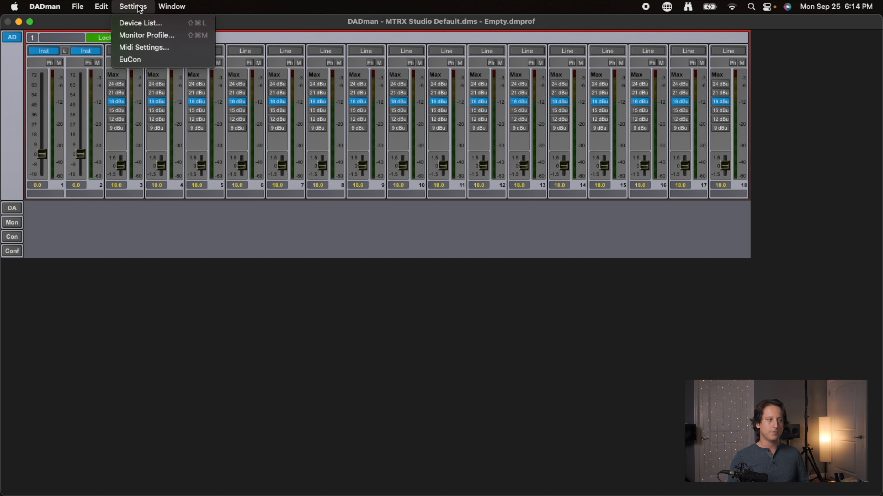
pyautogui.click(145, 24)
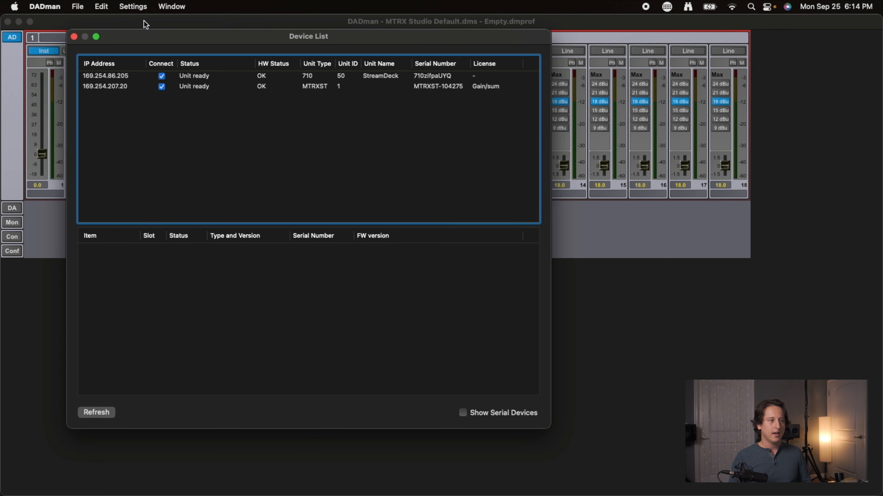
pyautogui.moveTo(411, 66); pyautogui.dragTo(463, 58)
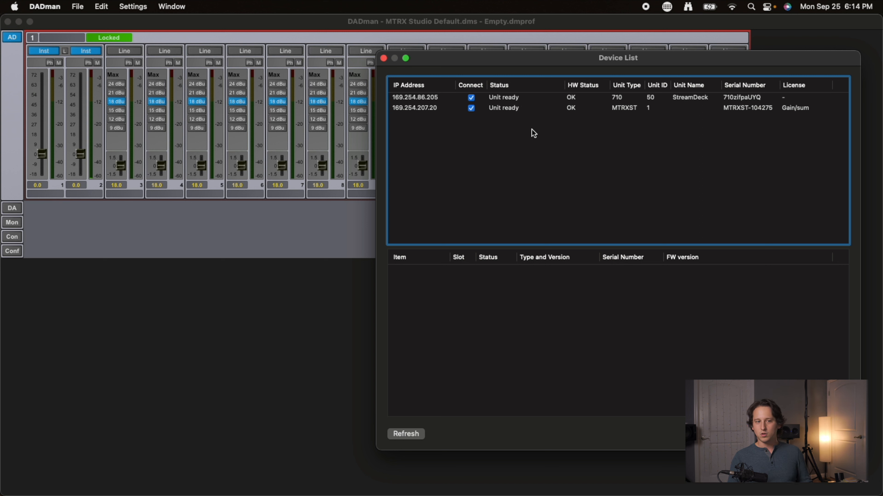
pyautogui.rightClick(646, 109)
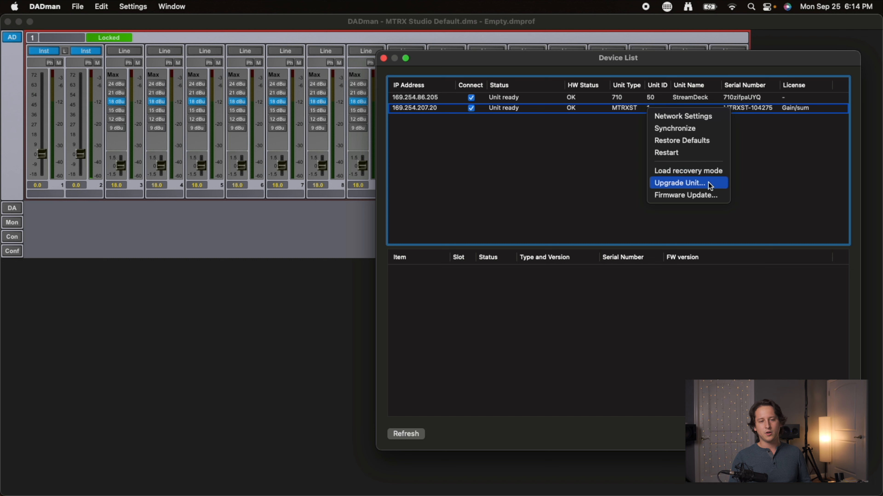
pyautogui.click(626, 166)
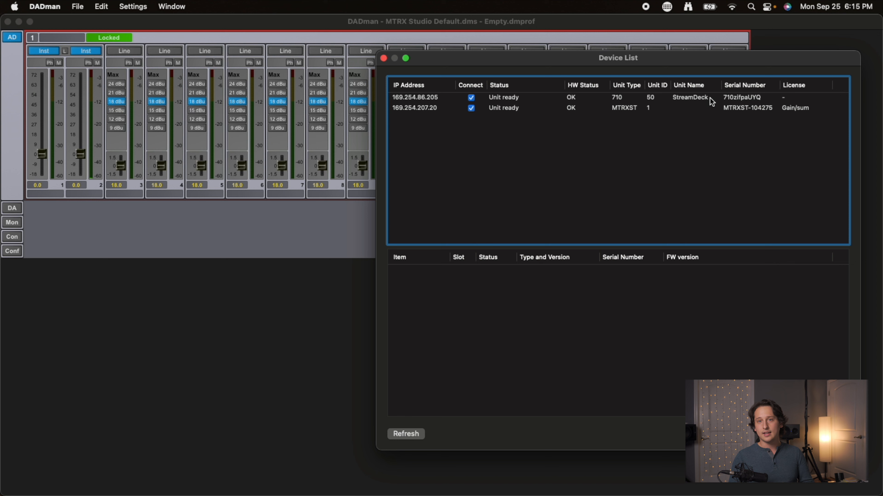
pyautogui.click(383, 59)
# Step: Open the Monitor Profile Configuration, check the selected MTRXST unit, and view the Talkback group's channel assignments
pyautogui.click(119, 5)
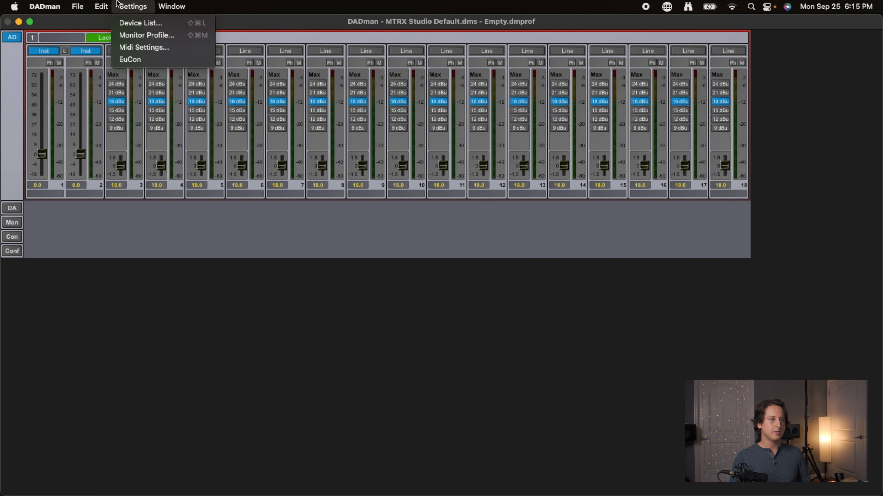
pyautogui.click(152, 35)
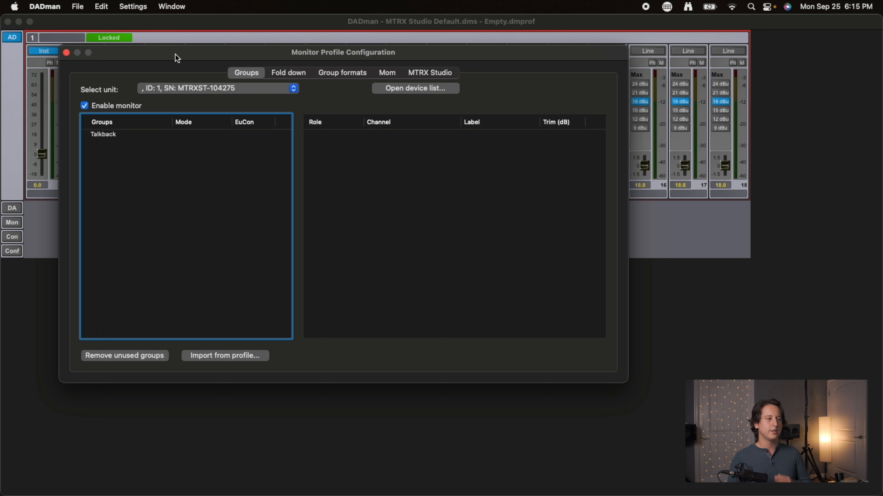
pyautogui.click(208, 83)
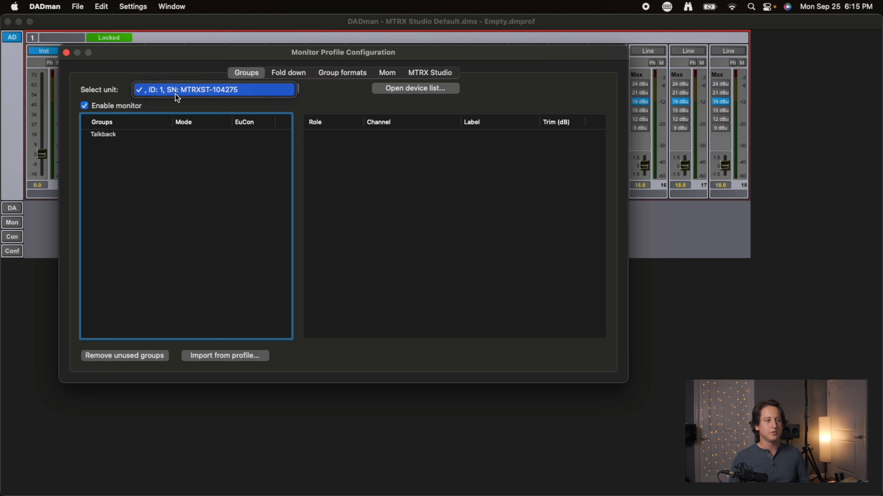
pyautogui.click(203, 95)
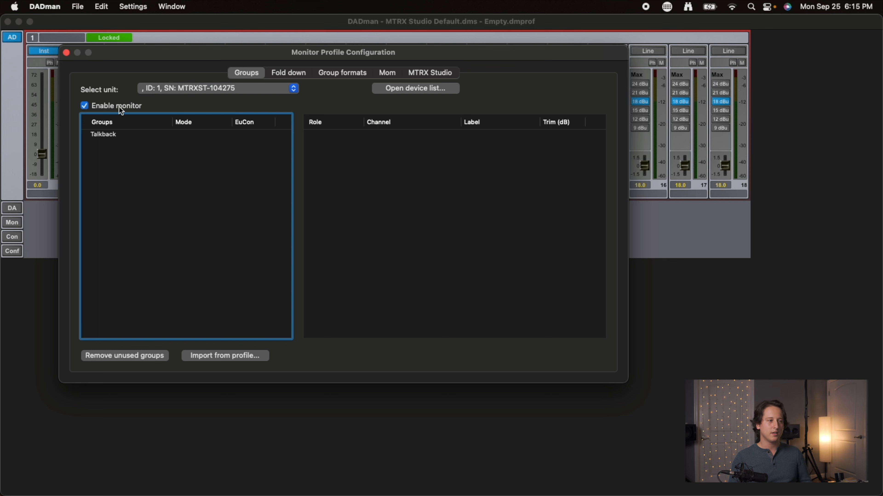
pyautogui.click(105, 134)
pyautogui.click(123, 162)
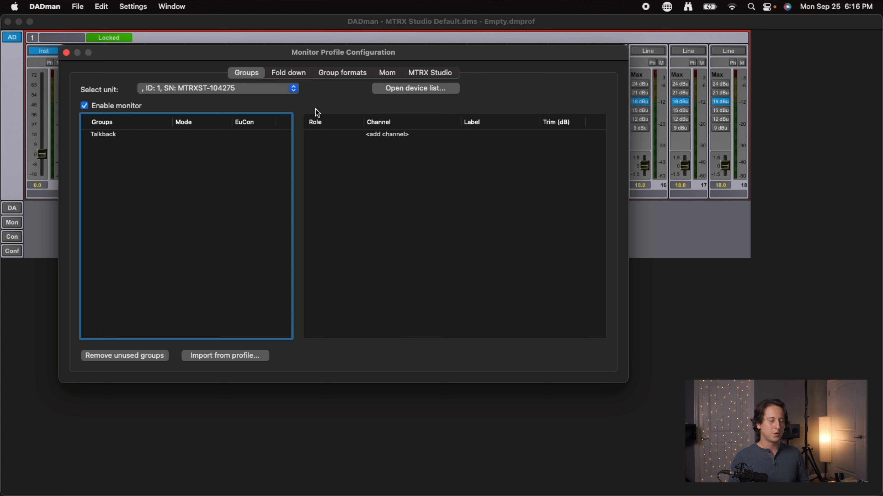
# Step: Show the fold-down matrices in the monitor profile and view the preset matrices that can be added
pyautogui.click(285, 71)
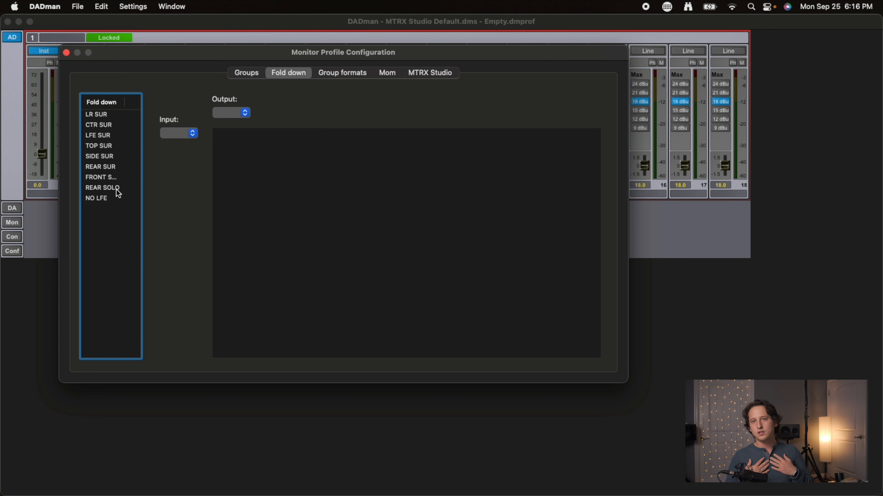
pyautogui.rightClick(110, 214)
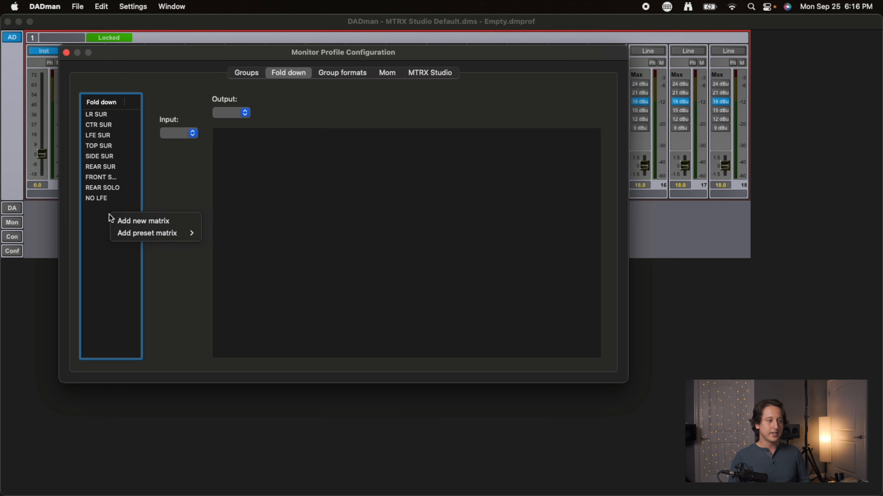
pyautogui.moveTo(149, 235)
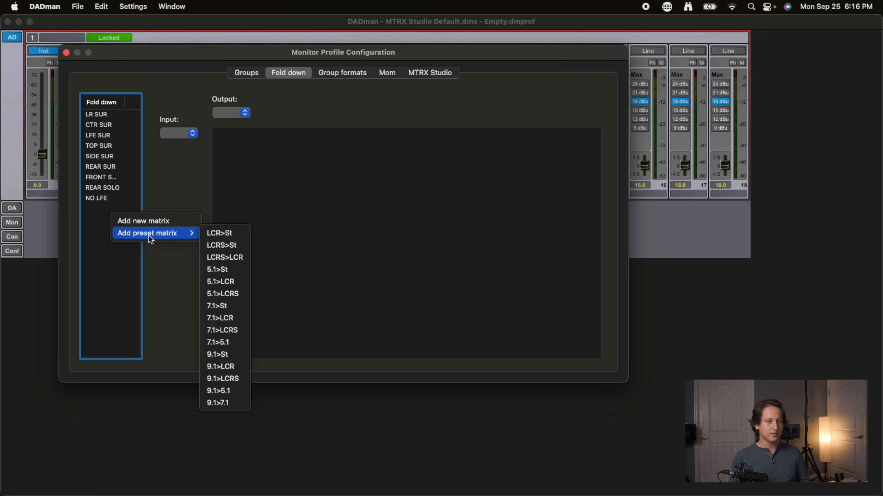
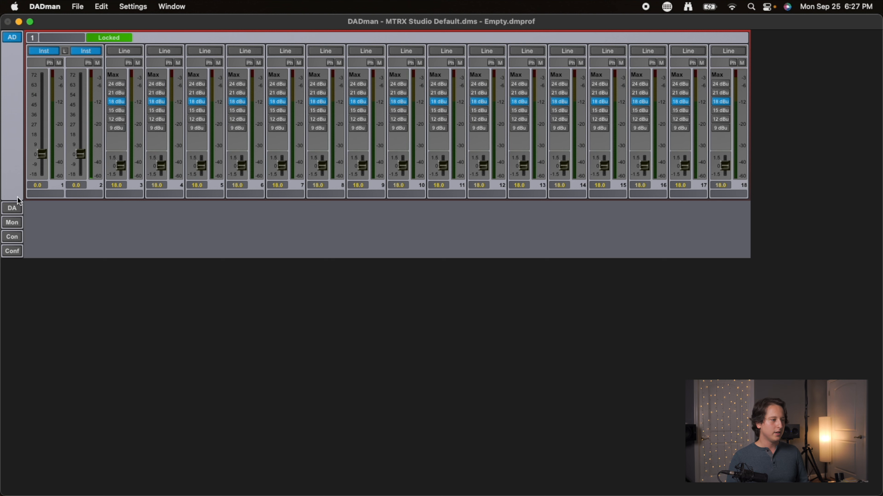
# Step: Show the DA output channels and the monitor section in the DADman main window
pyautogui.click(17, 209)
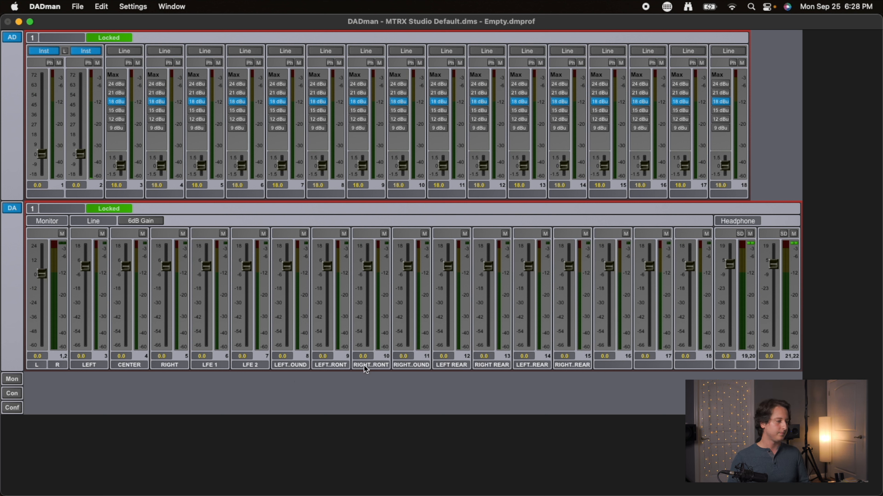
pyautogui.click(12, 380)
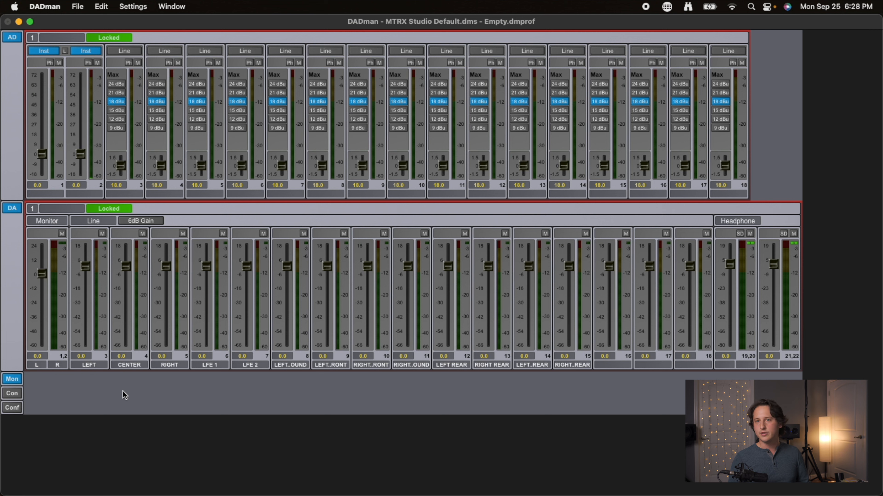
# Step: Show the input/output connection matrix and the unit's synchronization configuration in the DADman main window
pyautogui.click(10, 395)
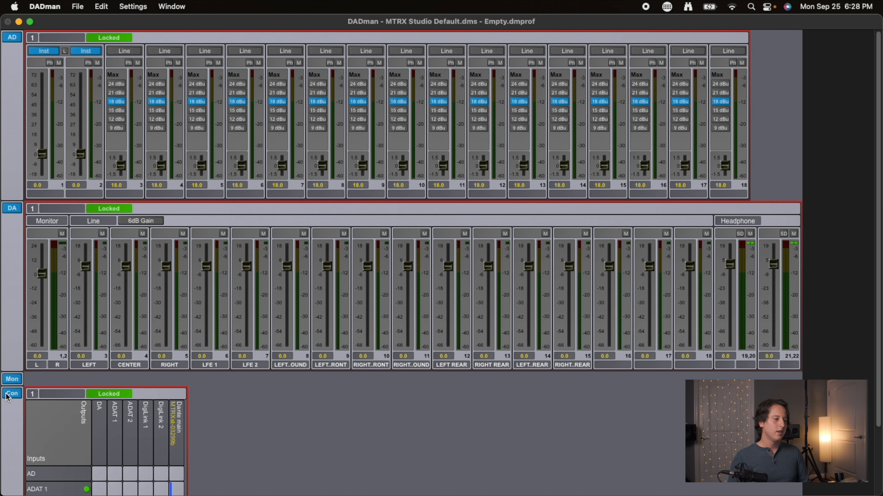
pyautogui.scroll(-3, 274, 417)
pyautogui.scroll(-1, 275, 417)
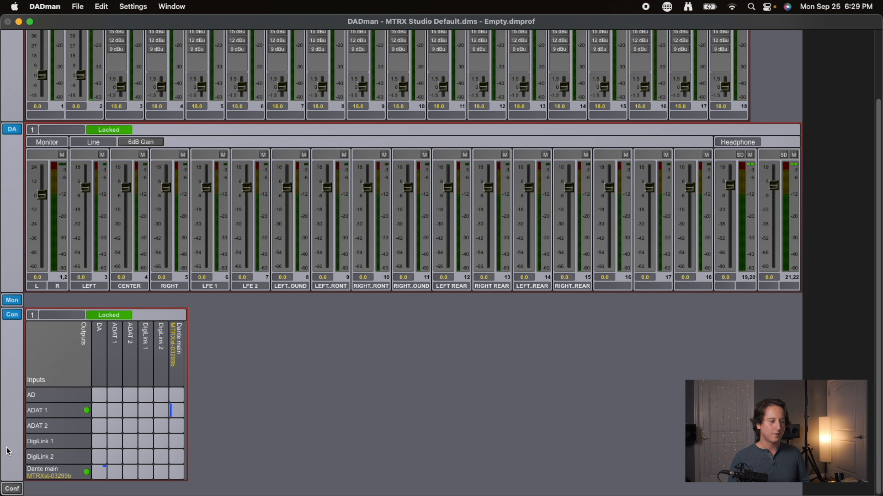
pyautogui.click(13, 488)
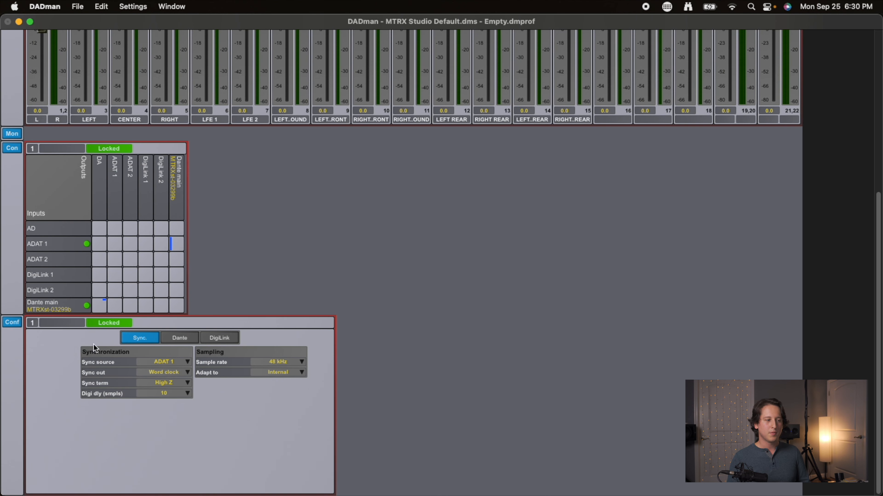
# Step: Switch the unit's sync source to Internal and return it to ADAT 1
pyautogui.click(178, 364)
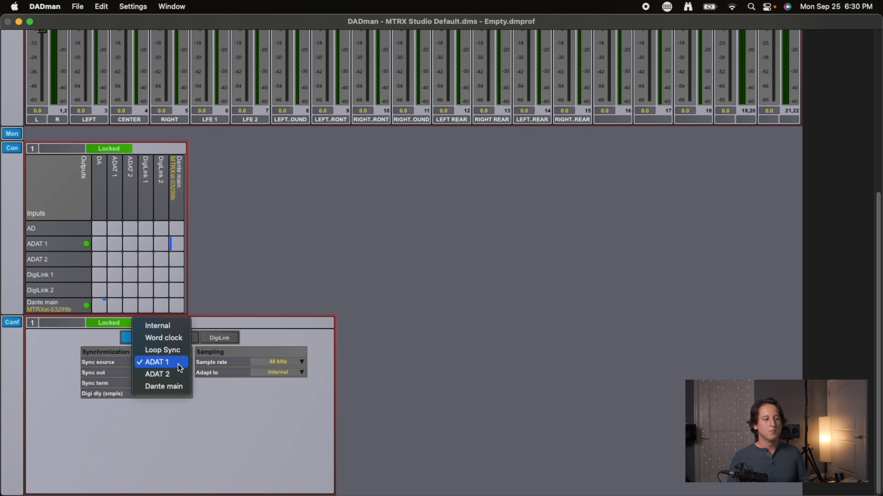
pyautogui.click(177, 329)
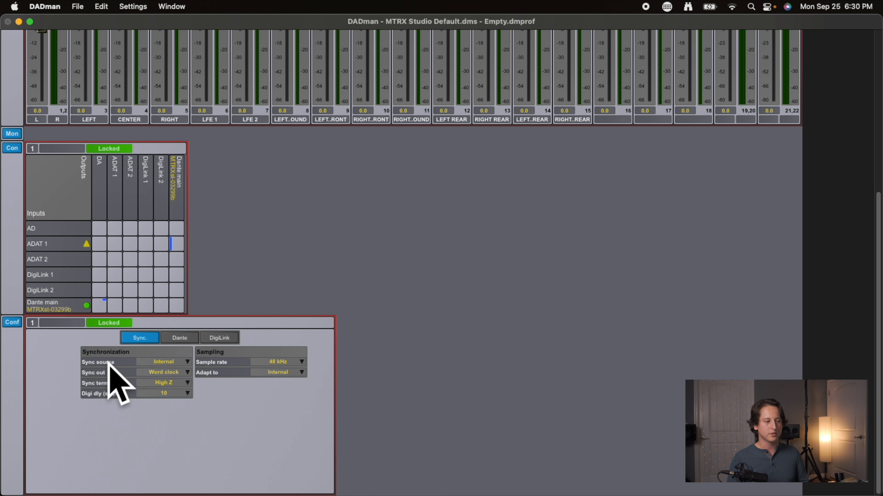
pyautogui.click(181, 363)
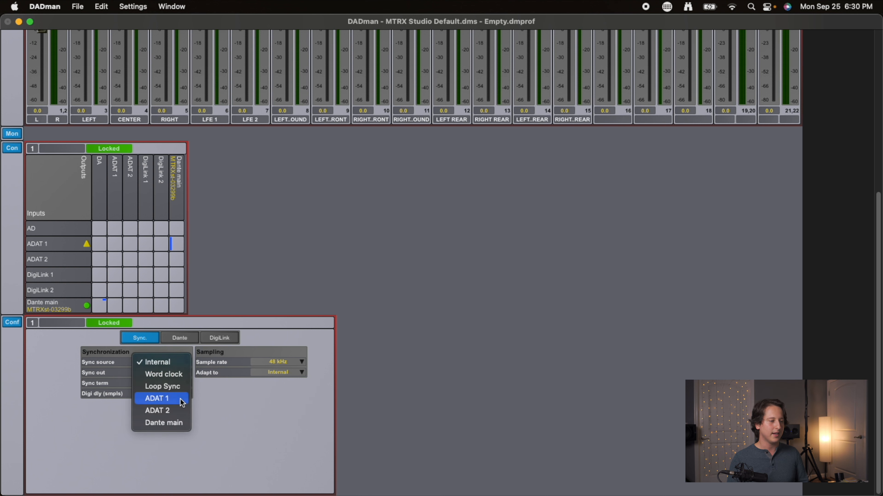
pyautogui.click(164, 398)
pyautogui.click(74, 240)
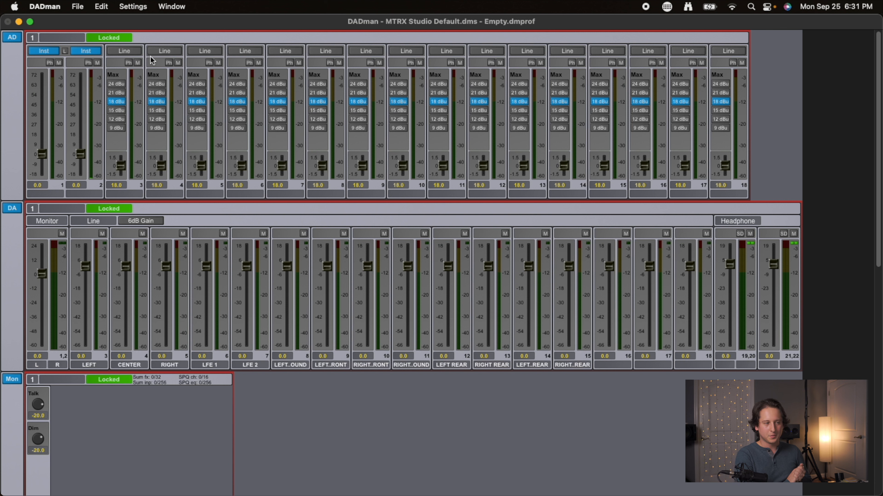
# Step: Add a monitor to the groups in the Monitor Profile Configuration and view its strip in the main window
pyautogui.click(141, 6)
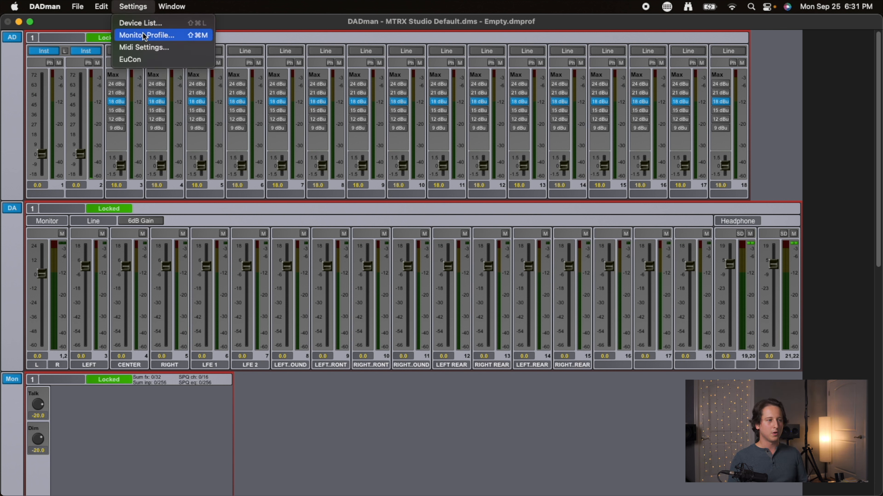
pyautogui.click(140, 3)
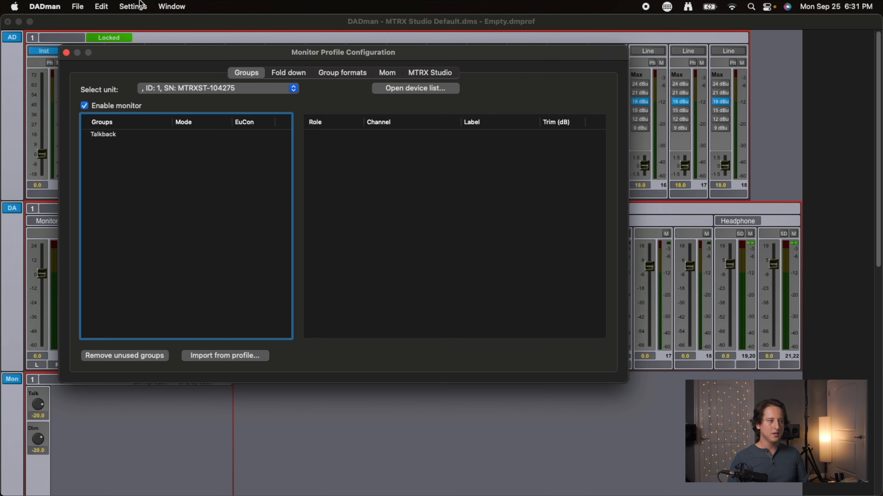
pyautogui.moveTo(153, 51); pyautogui.dragTo(287, 82)
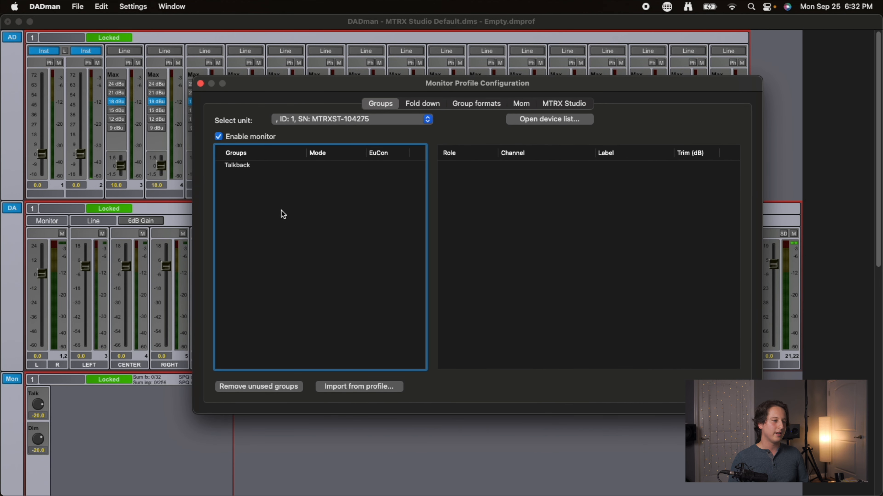
pyautogui.rightClick(303, 246)
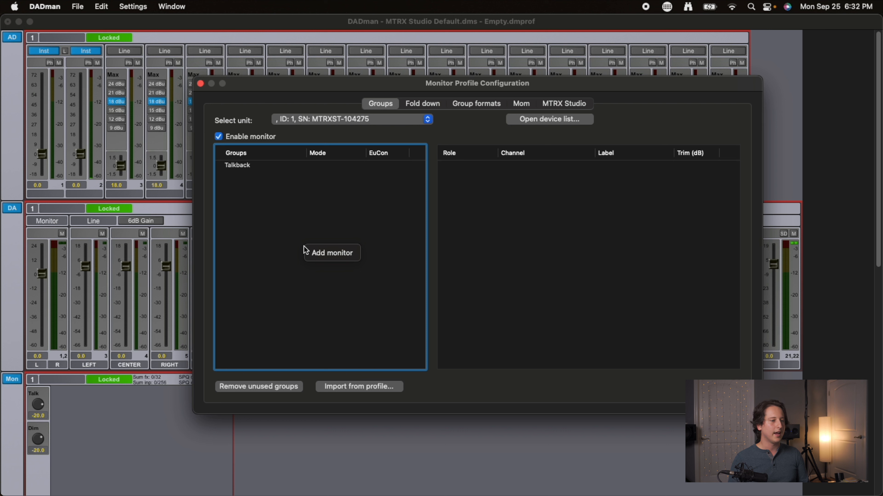
pyautogui.click(322, 256)
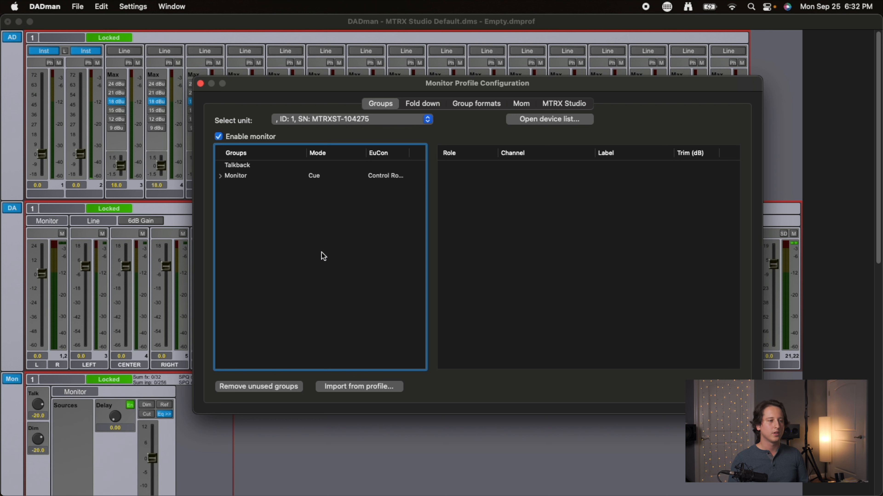
pyautogui.scroll(-5, 110, 316)
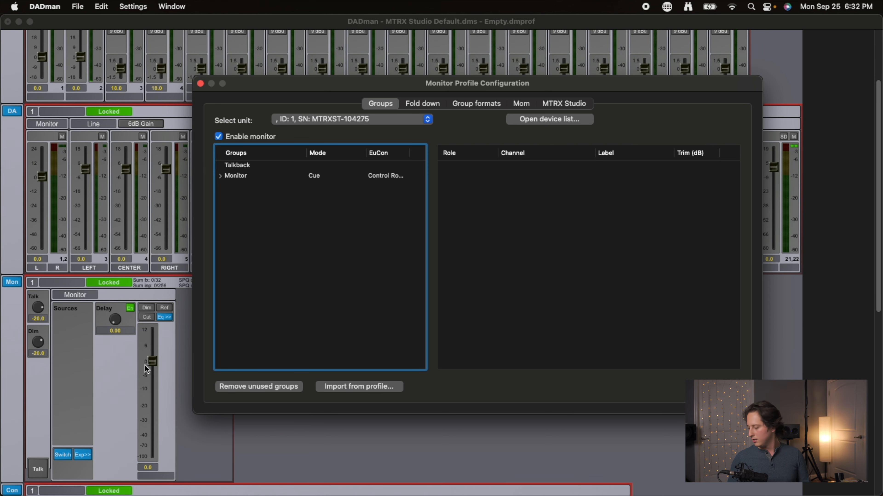
pyautogui.moveTo(145, 365)
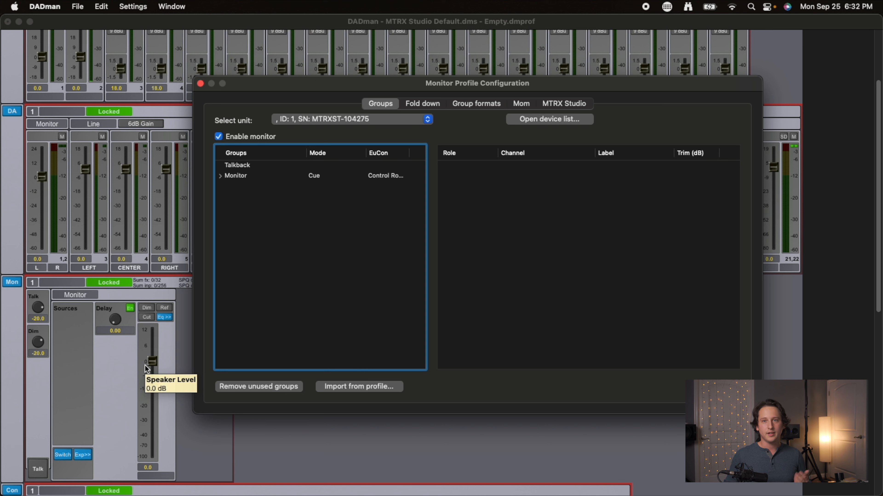
# Step: Expand the Monitor group and review its Outputs, Sources, Fold down and Meters entries
pyautogui.click(220, 176)
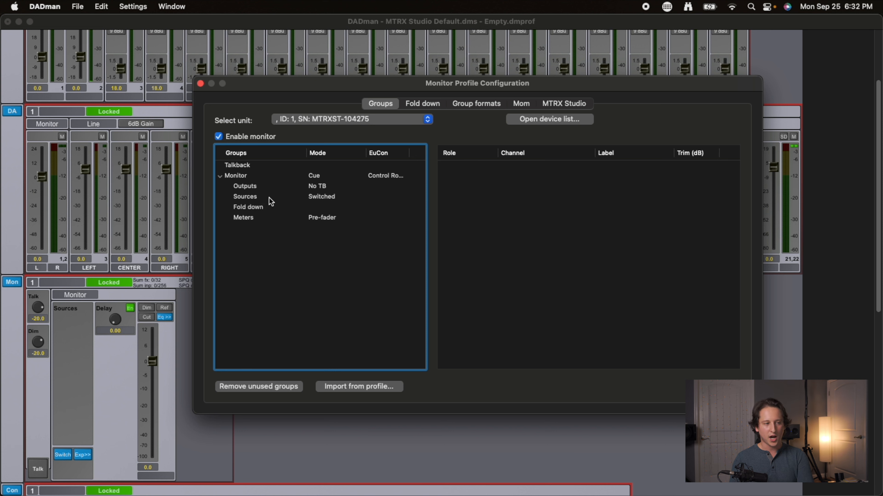
pyautogui.click(248, 187)
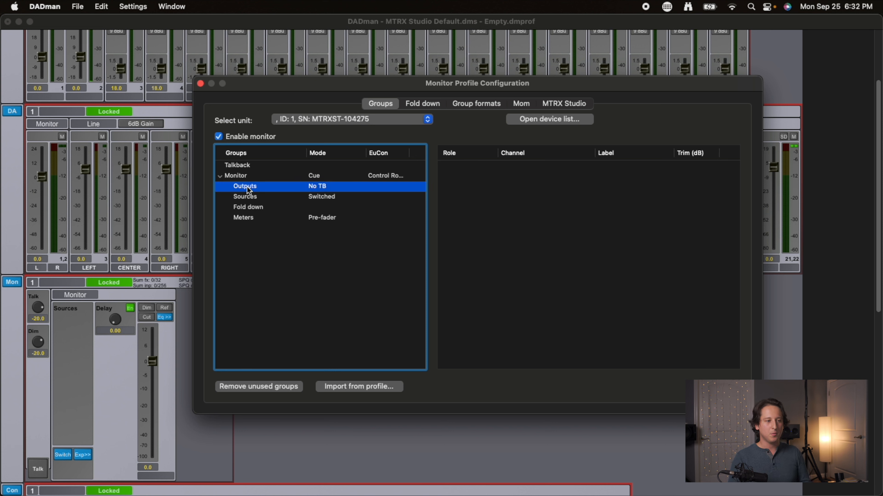
pyautogui.click(258, 197)
pyautogui.click(260, 209)
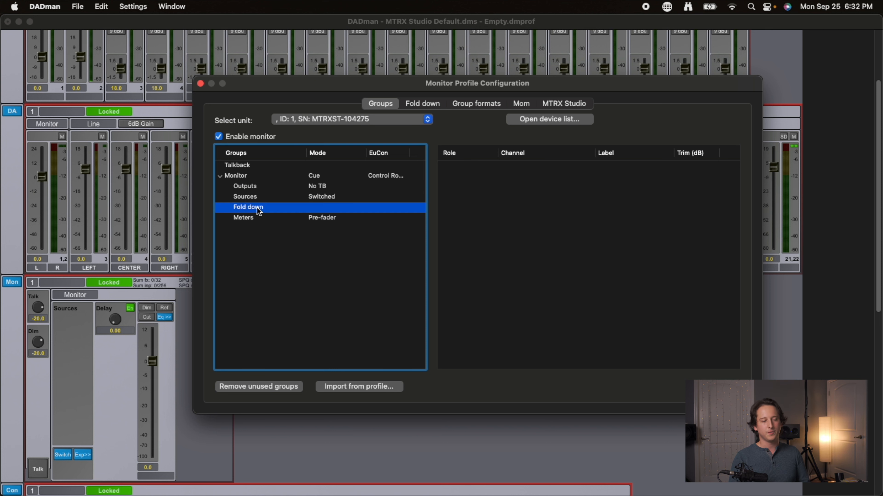
pyautogui.click(259, 218)
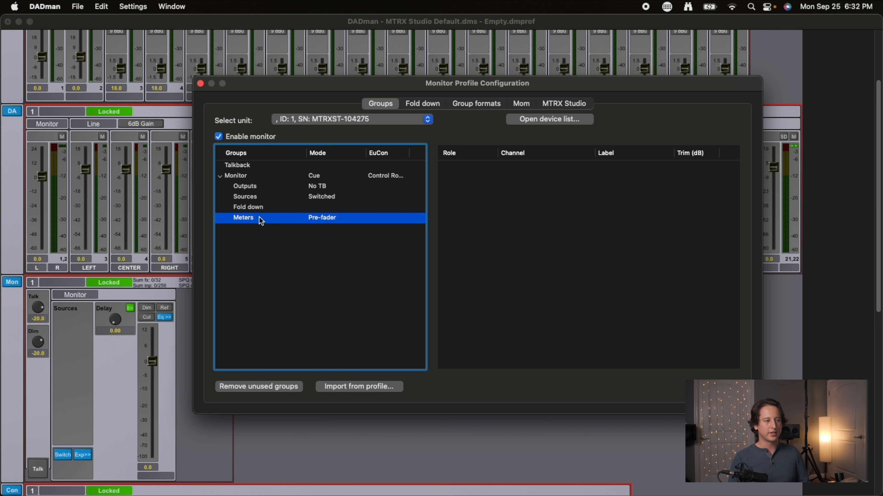
pyautogui.click(244, 190)
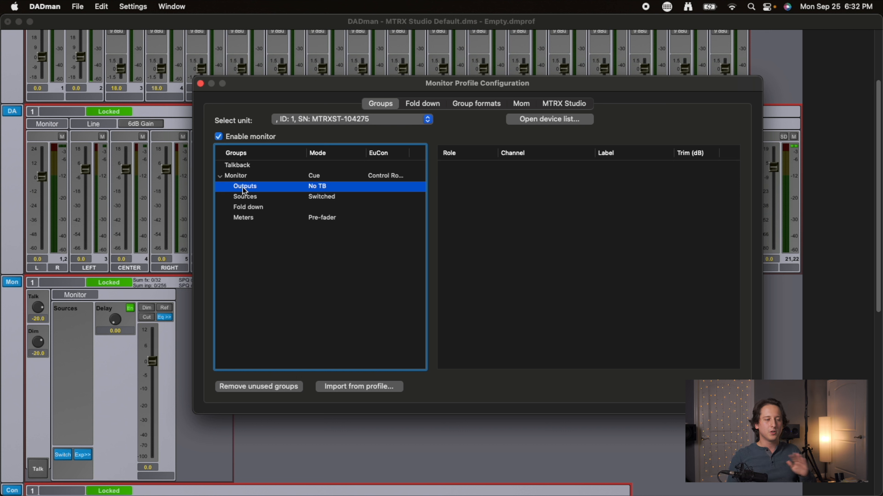
# Step: Add a new source to the Monitor group's Sources and expand the list
pyautogui.click(256, 199)
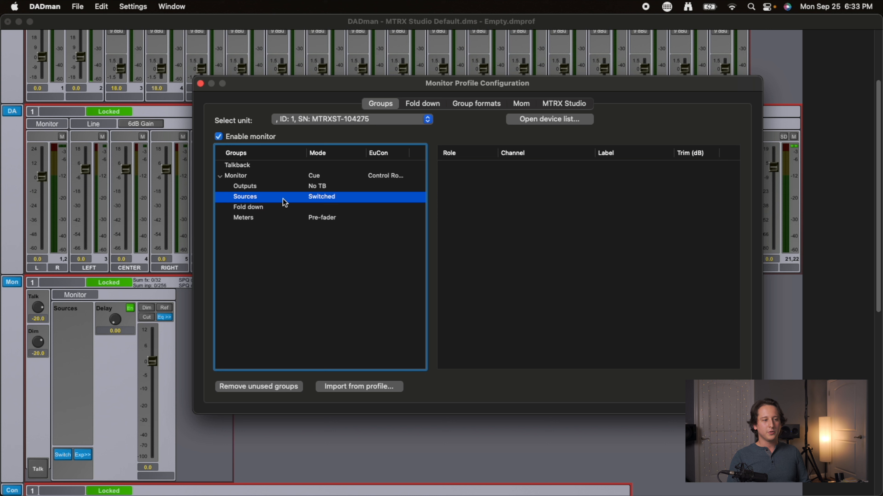
pyautogui.rightClick(267, 200)
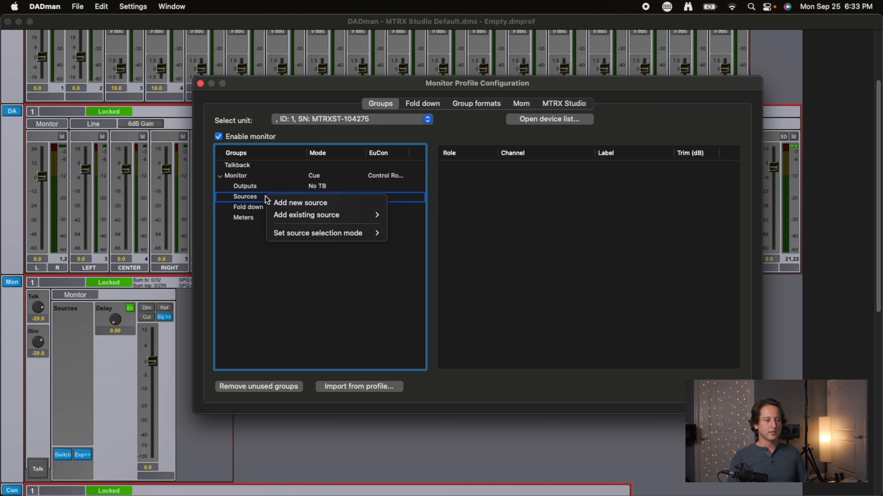
pyautogui.click(308, 204)
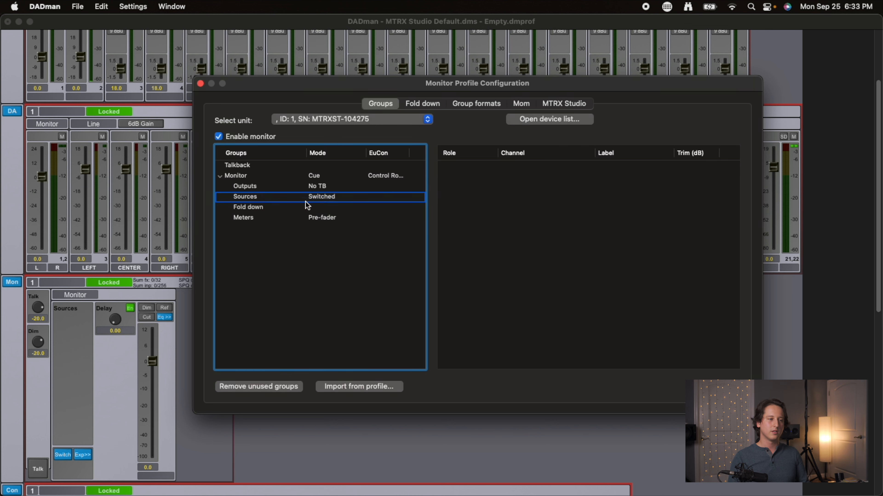
pyautogui.click(229, 197)
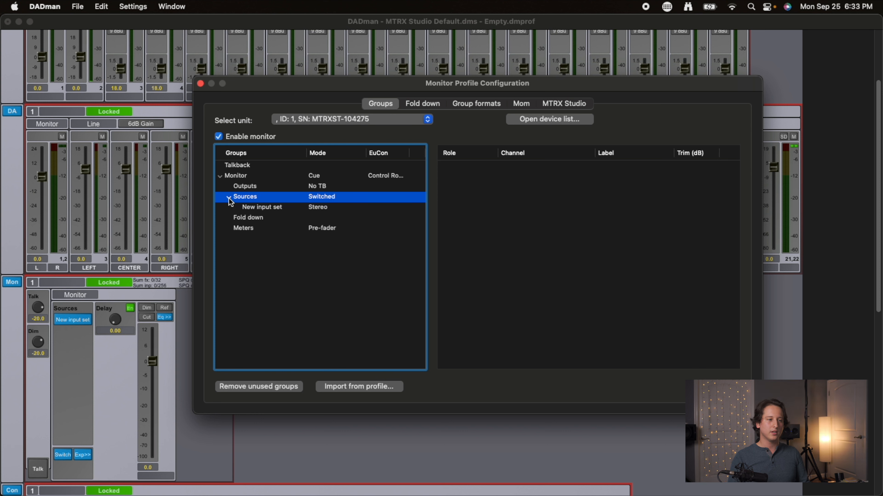
# Step: Rename the new input set as ATMOS SOURCE
pyautogui.click(258, 208)
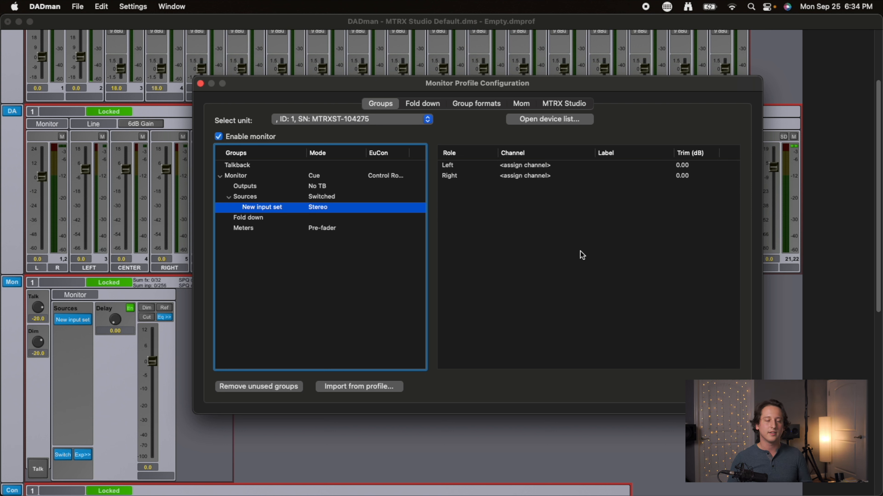
pyautogui.rightClick(277, 207)
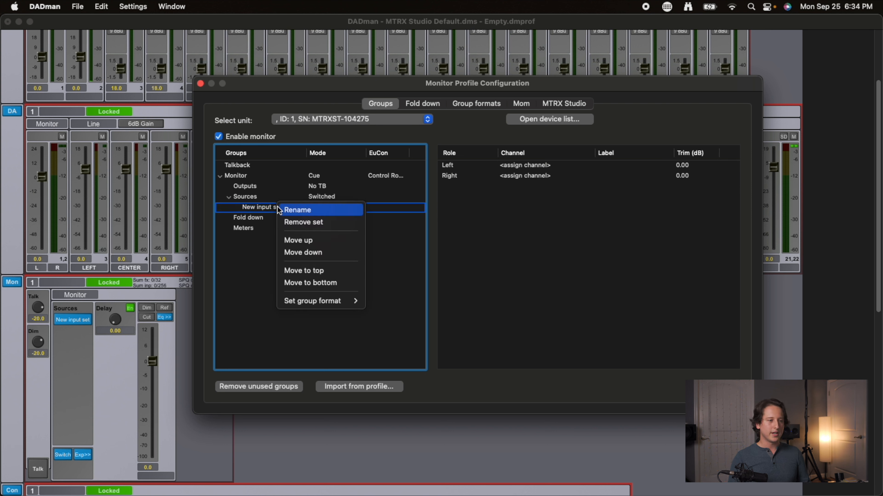
pyautogui.click(290, 209)
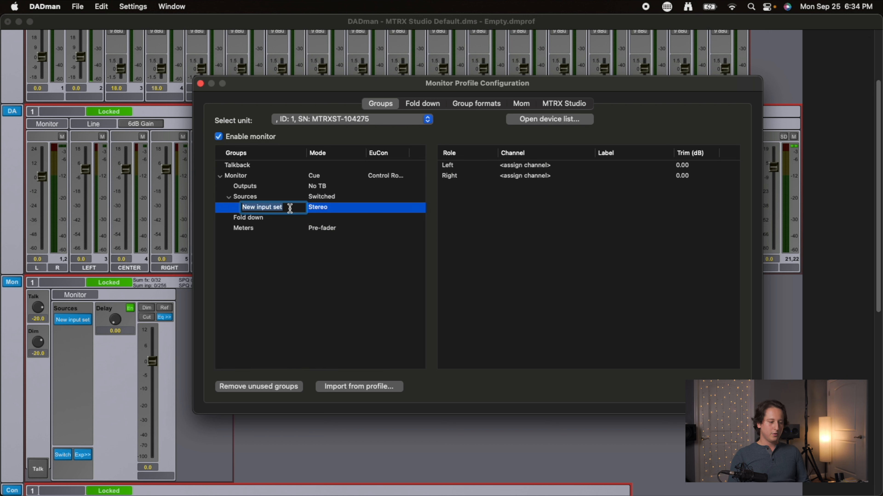
pyautogui.write('ATMOS')
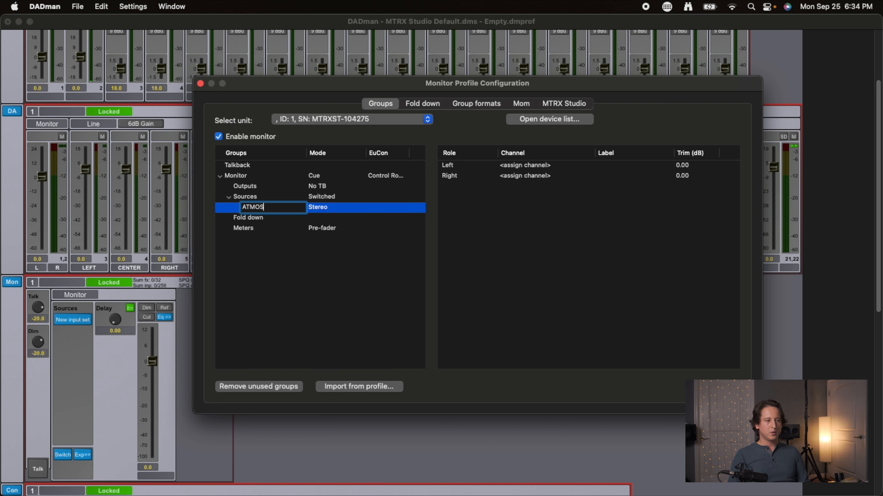
pyautogui.write(' SOURCE')
pyautogui.press('Return')
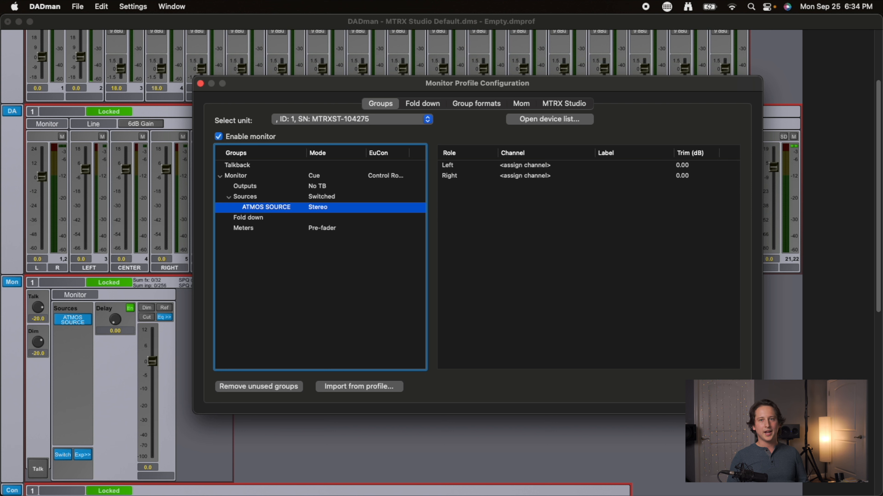
# Step: Set the ATMOS SOURCE group format to 7.2.4
pyautogui.rightClick(326, 211)
pyautogui.moveTo(359, 306)
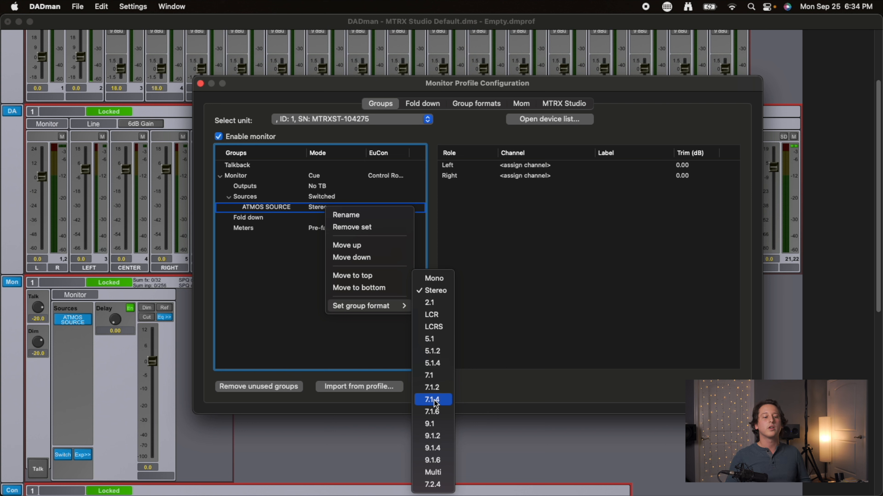
pyautogui.click(428, 484)
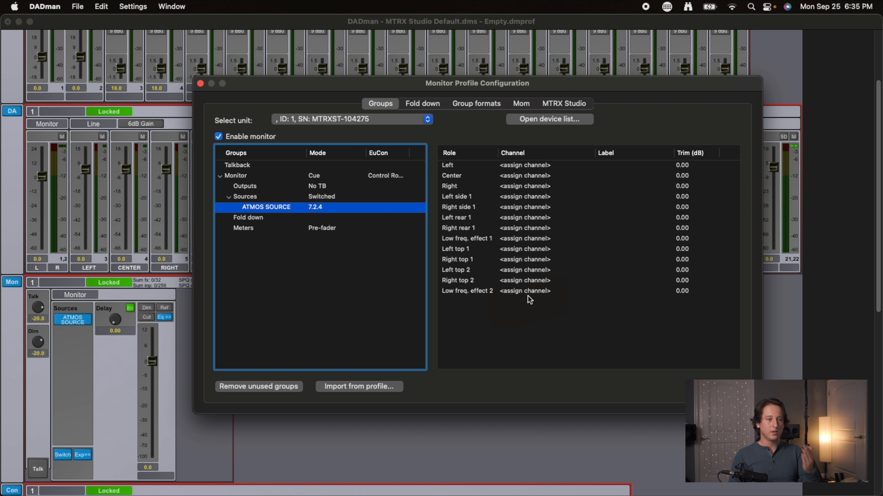
# Step: Assign Dante main channel 1 to the Left role, channel 3 to Center and channel 2 to Right
pyautogui.click(525, 169)
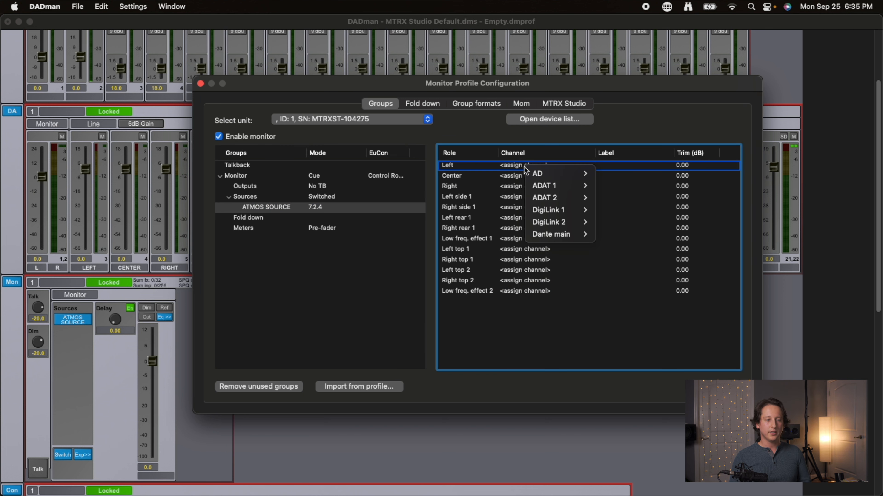
pyautogui.moveTo(547, 240)
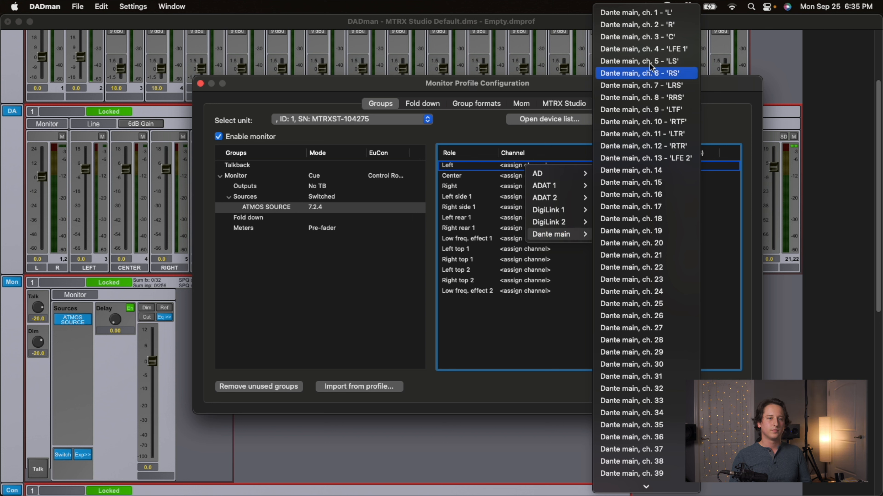
pyautogui.click(650, 14)
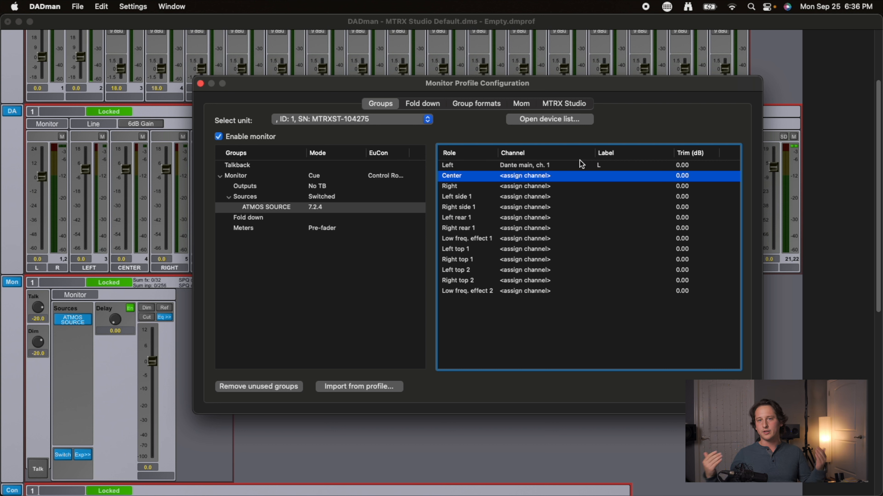
pyautogui.rightClick(548, 175)
pyautogui.moveTo(579, 272)
pyautogui.click(775, 36)
pyautogui.rightClick(568, 187)
pyautogui.moveTo(599, 287)
pyautogui.click(796, 25)
# Step: Assign Dante main channels 5 and 6 to the left and right sides, and channels 7 and 8 to the left and right rears
pyautogui.rightClick(553, 195)
pyautogui.click(799, 61)
pyautogui.rightClick(610, 206)
pyautogui.click(625, 215)
pyautogui.rightClick(566, 219)
pyautogui.click(591, 226)
pyautogui.rightClick(565, 229)
pyautogui.click(591, 237)
# Step: Assign Dante main channel 4 to Low freq. effect 1 and channels 9 to 12 to the four top roles in order
pyautogui.rightClick(565, 240)
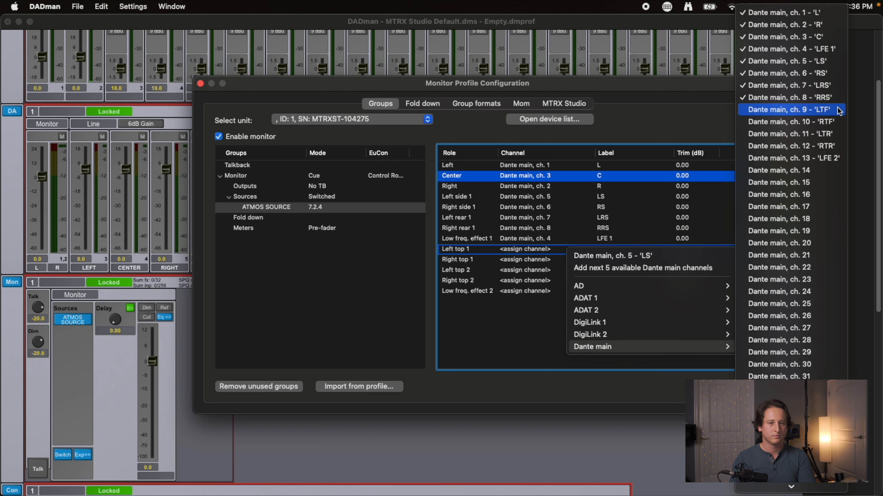
pyautogui.click(837, 109)
pyautogui.rightClick(654, 258)
pyautogui.click(681, 278)
# Step: Assign Dante main channel 4 to the Low freq. effect 2 role of ATMOS SOURCE
pyautogui.rightClick(557, 291)
pyautogui.moveTo(604, 414)
pyautogui.click(733, 49)
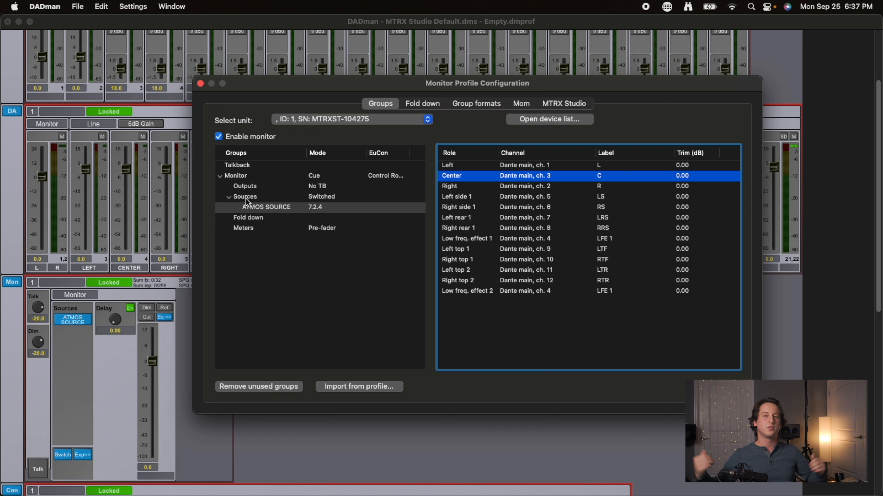
# Step: Add a new output set to the Monitor group's Outputs and rename it ATMOS OUTPUT
pyautogui.click(228, 200)
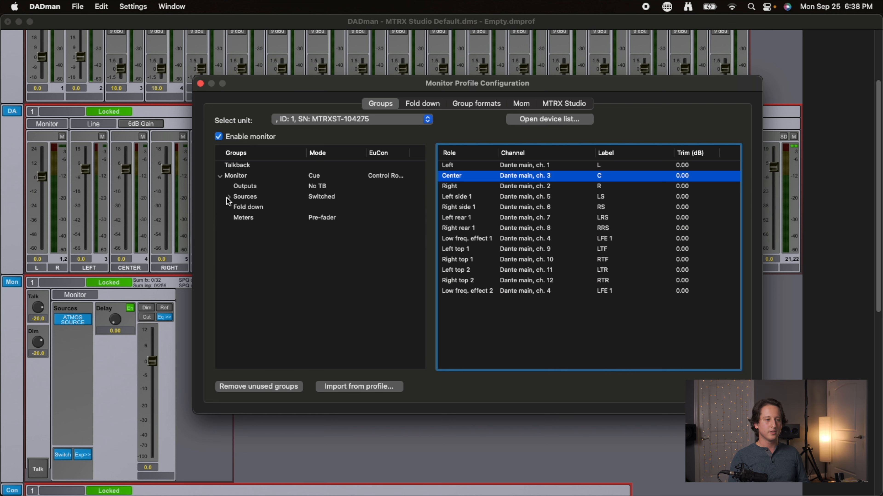
pyautogui.click(273, 187)
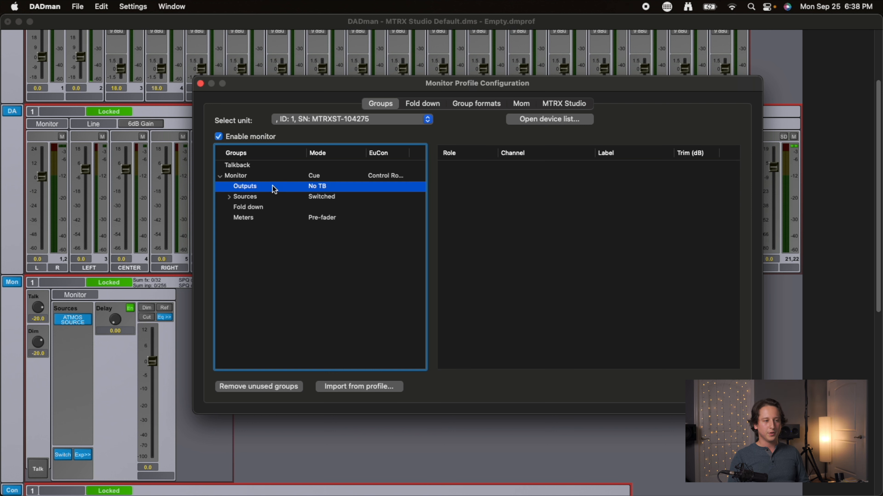
pyautogui.rightClick(274, 190)
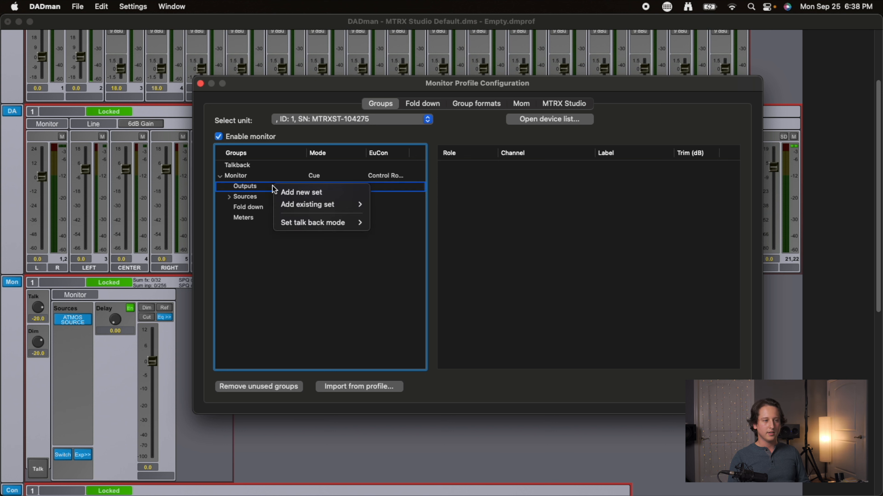
pyautogui.click(296, 192)
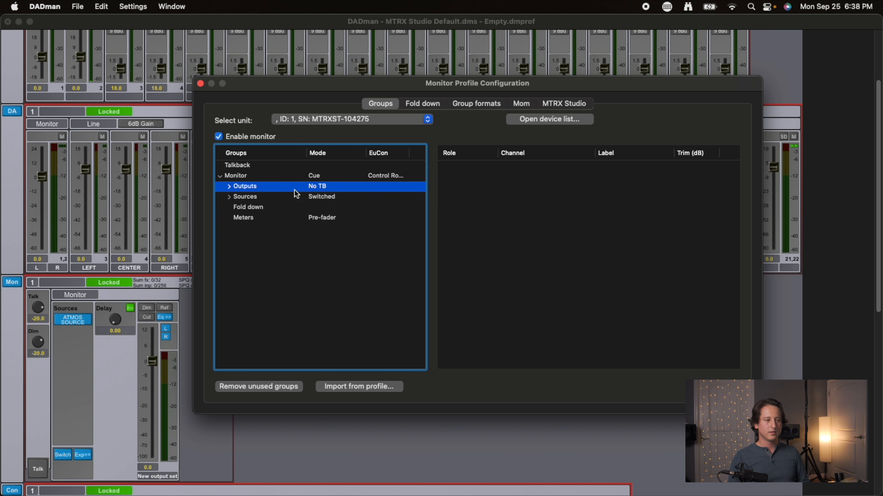
pyautogui.click(229, 188)
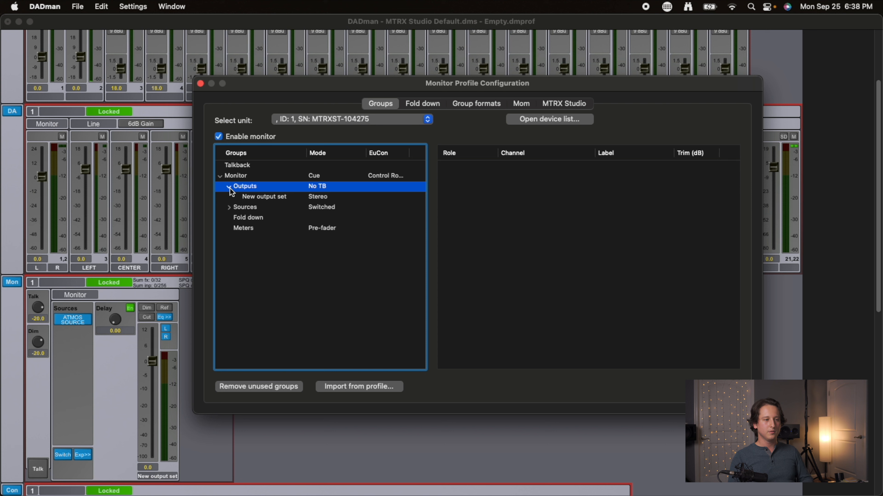
pyautogui.click(306, 197)
pyautogui.rightClick(277, 197)
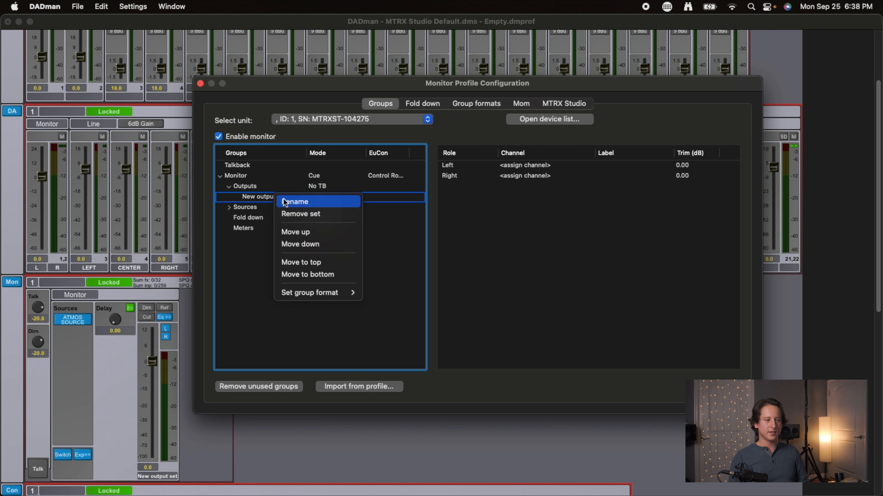
pyautogui.click(296, 202)
pyautogui.write('ATMOS OUTPUT')
pyautogui.press('Return')
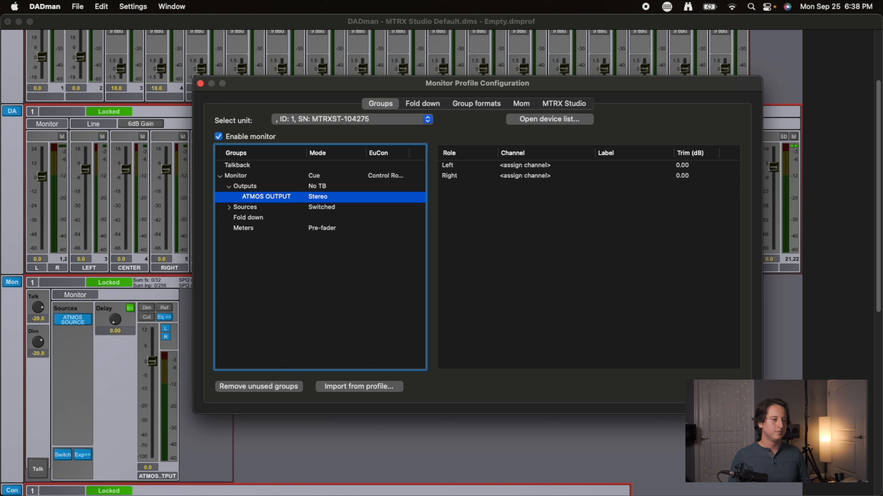
# Step: Set the group format of ATMOS OUTPUT to 7.2.4
pyautogui.rightClick(323, 200)
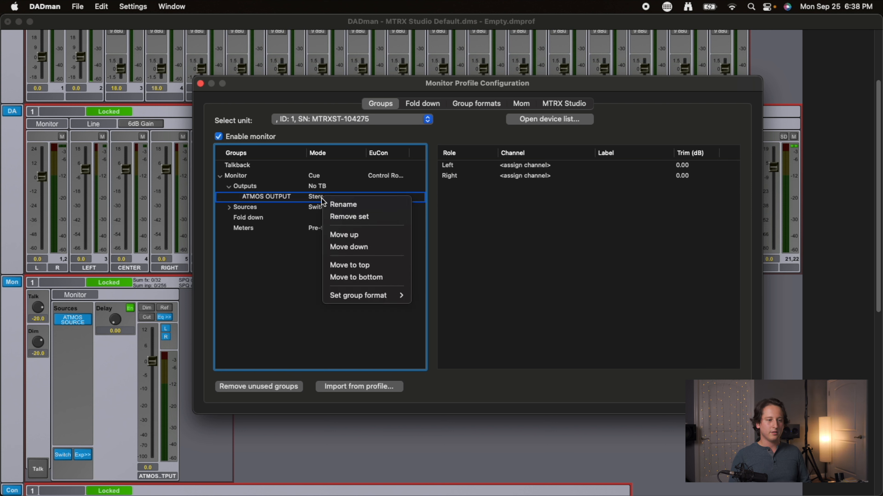
pyautogui.moveTo(366, 294)
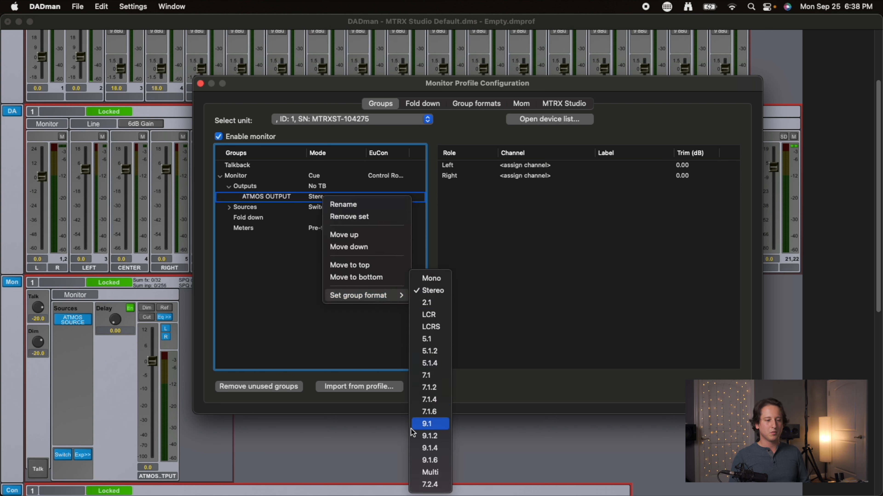
pyautogui.click(426, 487)
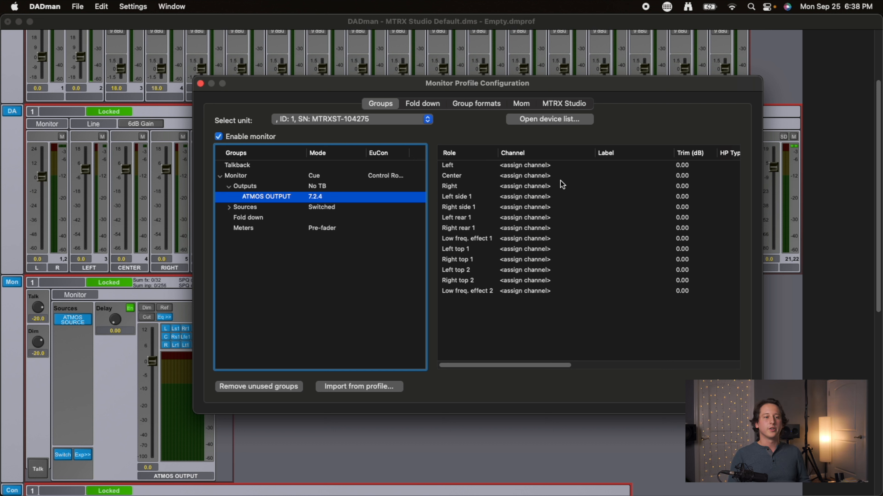
# Step: Assign DA channels 3, 4 and 5 (Lines 1 to 3) to the Left, Center and Right roles of ATMOS OUTPUT
pyautogui.click(556, 166)
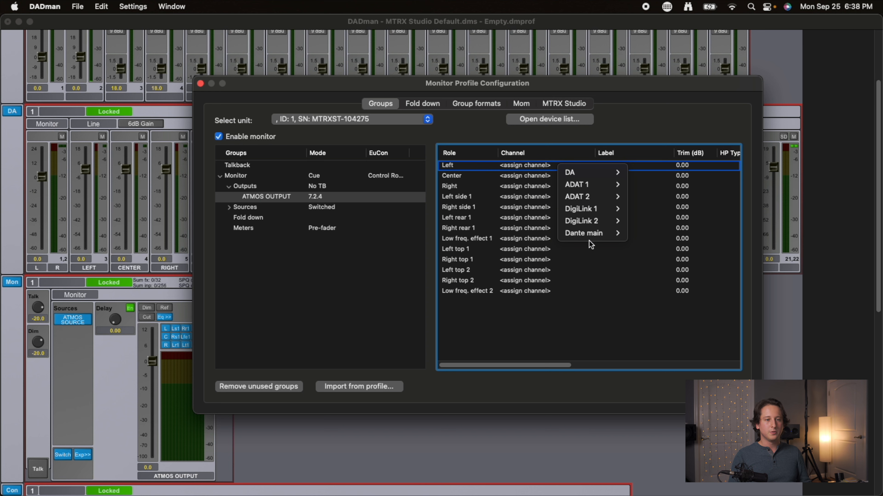
pyautogui.moveTo(596, 176)
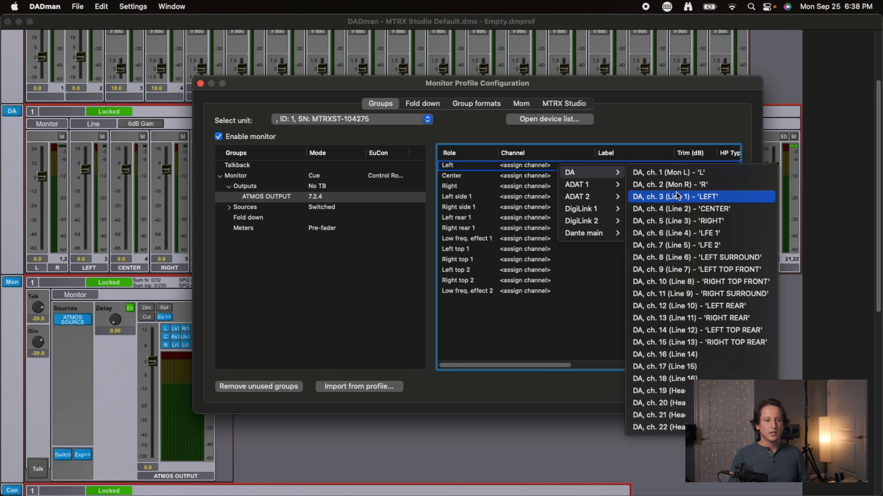
pyautogui.click(706, 196)
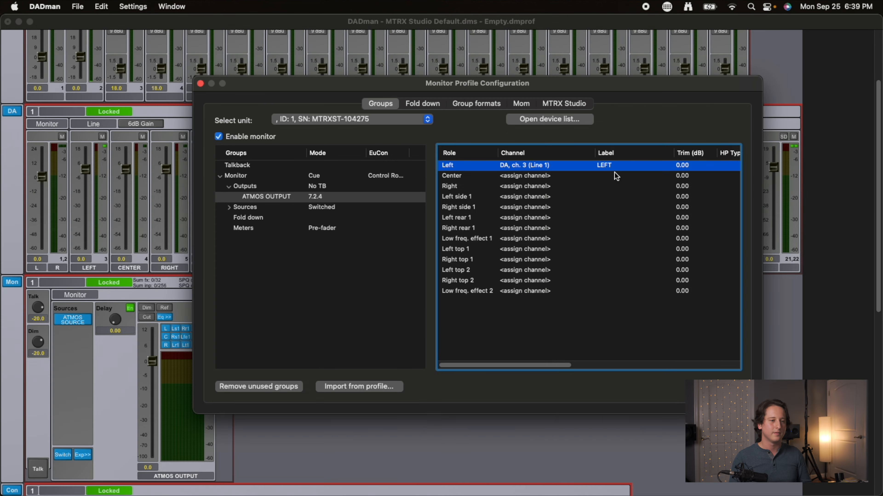
pyautogui.click(615, 186)
pyautogui.click(617, 200)
# Step: Assign DA channel 8 (Line 6) to Left side 1 and DA channel 6 (Line 4) to Low freq. effect 1
pyautogui.click(528, 197)
pyautogui.rightClick(531, 197)
pyautogui.click(557, 237)
pyautogui.rightClick(514, 208)
pyautogui.click(535, 253)
pyautogui.rightClick(528, 218)
pyautogui.click(549, 262)
pyautogui.moveTo(535, 232)
pyautogui.click(713, 315)
# Step: Assign DA channel 11 (Line 9) to Right side 1, channel 12 (Line 10) to Left rear 1 and channel 13 (Line 11) to Right rear 1
pyautogui.rightClick(517, 208)
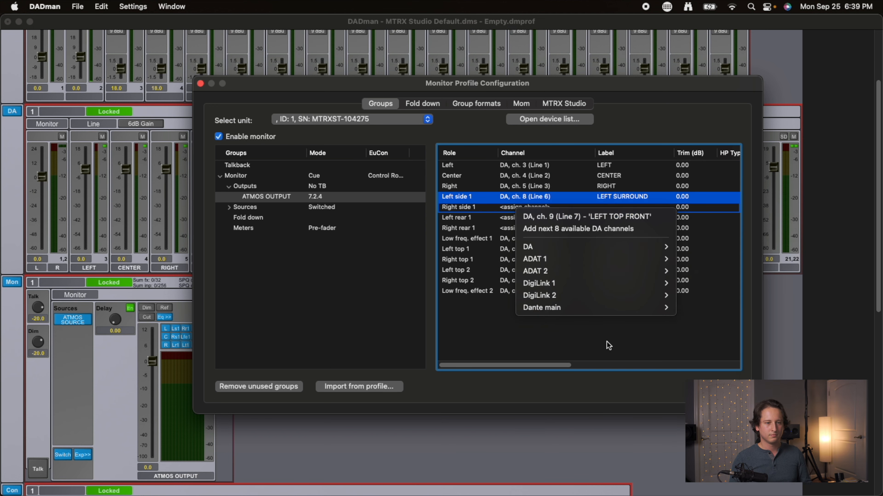
pyautogui.click(608, 345)
pyautogui.rightClick(608, 249)
pyautogui.click(625, 290)
pyautogui.rightClick(608, 207)
pyautogui.moveTo(614, 245)
pyautogui.click(575, 351)
pyautogui.rightClick(583, 260)
pyautogui.click(594, 277)
pyautogui.rightClick(583, 270)
pyautogui.click(595, 288)
pyautogui.rightClick(580, 218)
pyautogui.click(608, 227)
pyautogui.rightClick(591, 228)
pyautogui.rightClick(594, 240)
# Step: Match the top roles to their labelled outputs: DA channels 9 and 10 for the top 1 pair, channels 14 and 15 for the top 2 pair
pyautogui.click(563, 294)
pyautogui.rightClick(536, 292)
pyautogui.click(553, 315)
pyautogui.rightClick(607, 289)
pyautogui.click(584, 304)
pyautogui.rightClick(590, 280)
pyautogui.click(614, 300)
pyautogui.click(595, 256)
pyautogui.rightClick(601, 259)
pyautogui.click(620, 276)
# Step: Reassign the Low freq. effect 2 role to DA channel 7 (Line 5), labelled LFE 2
pyautogui.rightClick(612, 289)
pyautogui.moveTo(627, 352)
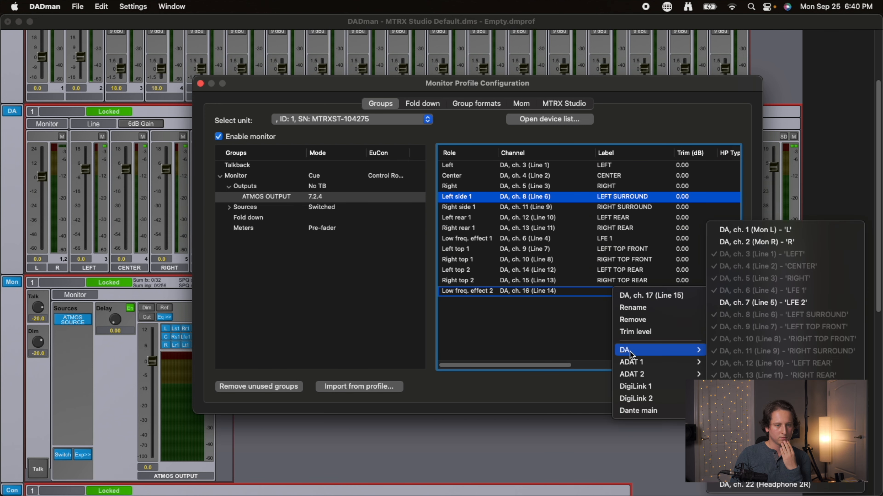
pyautogui.click(759, 306)
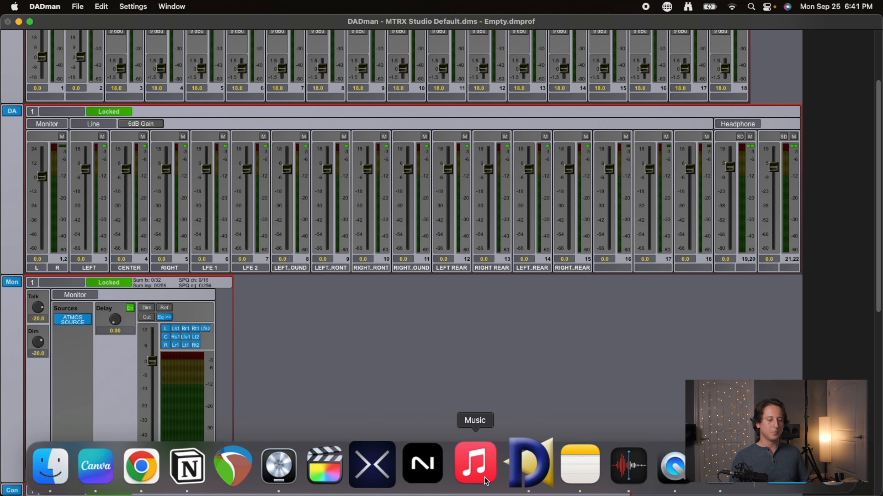
# Step: Switch to Music and find the Dolby Labs album Functional Testing with its channel ID tracks
pyautogui.click(478, 466)
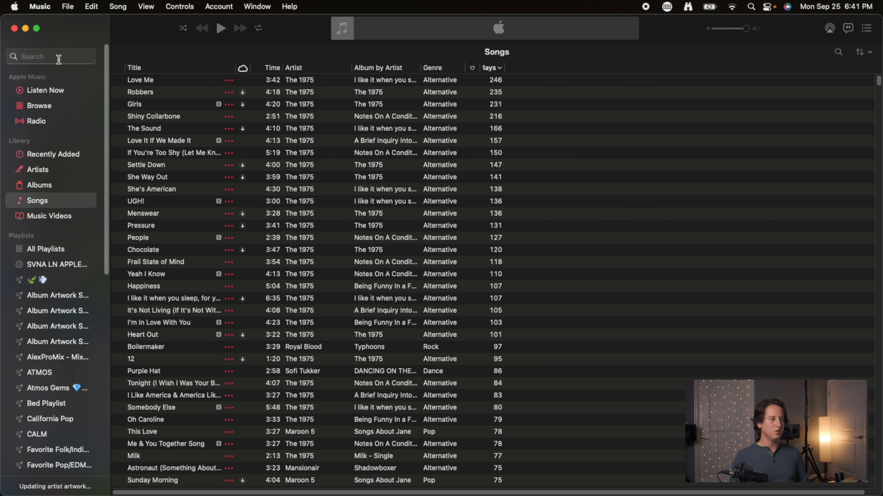
pyautogui.click(59, 59)
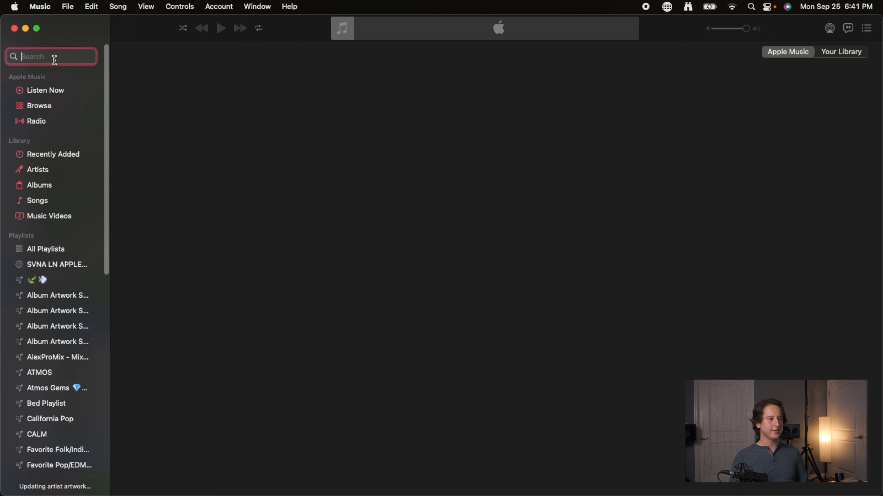
pyautogui.write('DOLBY LABS')
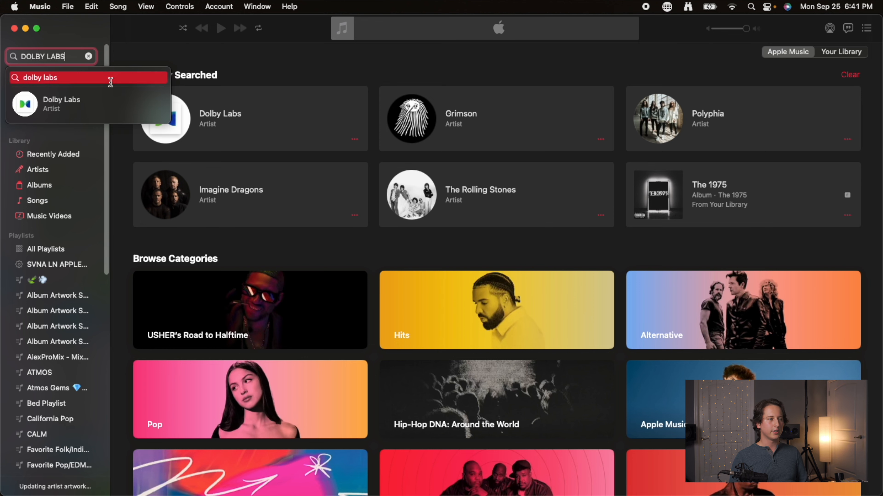
pyautogui.click(107, 101)
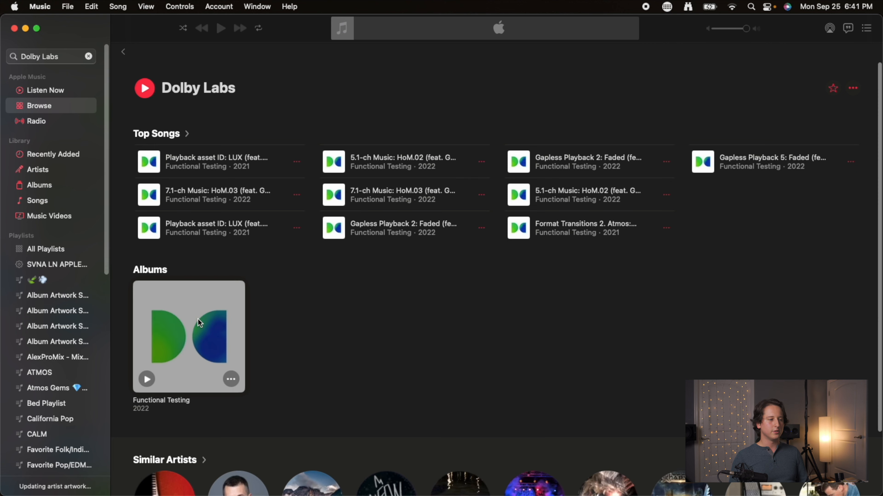
pyautogui.click(198, 320)
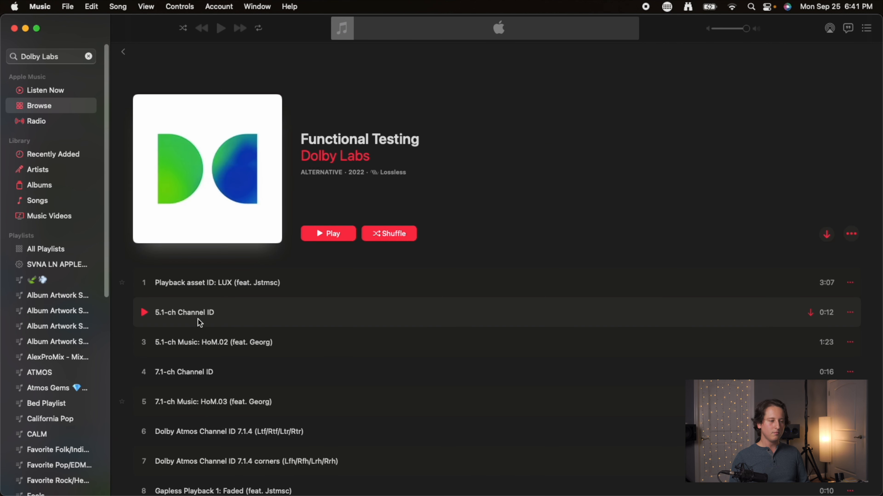
pyautogui.scroll(-5, 198, 319)
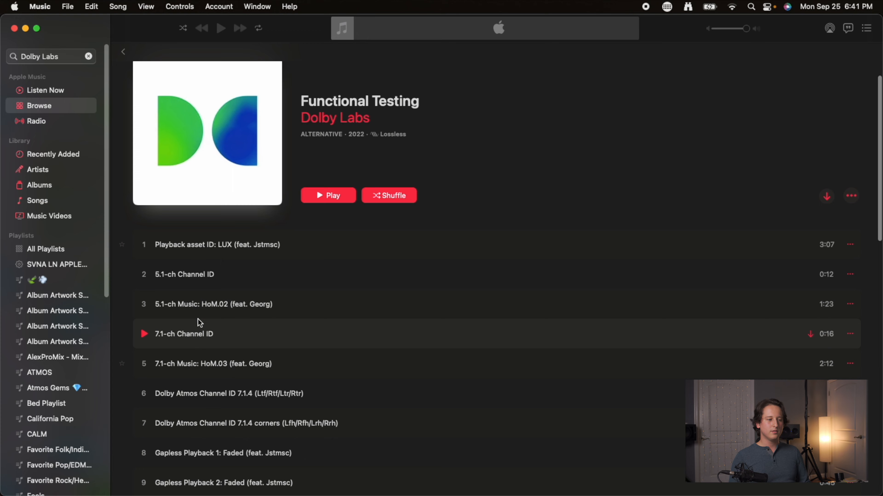
pyautogui.scroll(-2, 198, 319)
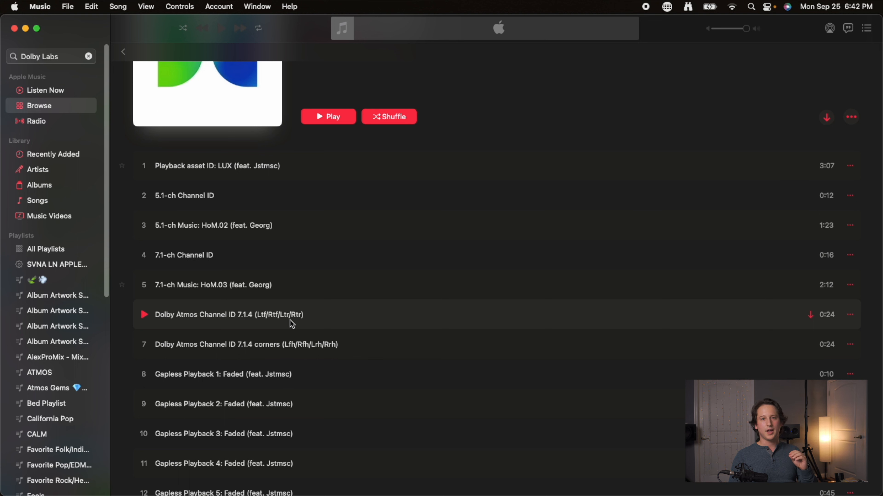
# Step: Check which sound output device the Mac is using
pyautogui.click(770, 6)
pyautogui.click(739, 170)
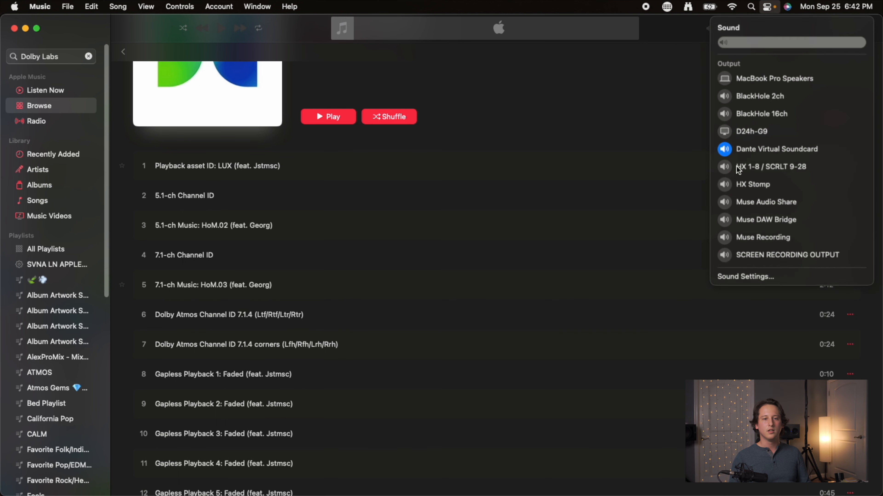
pyautogui.click(611, 91)
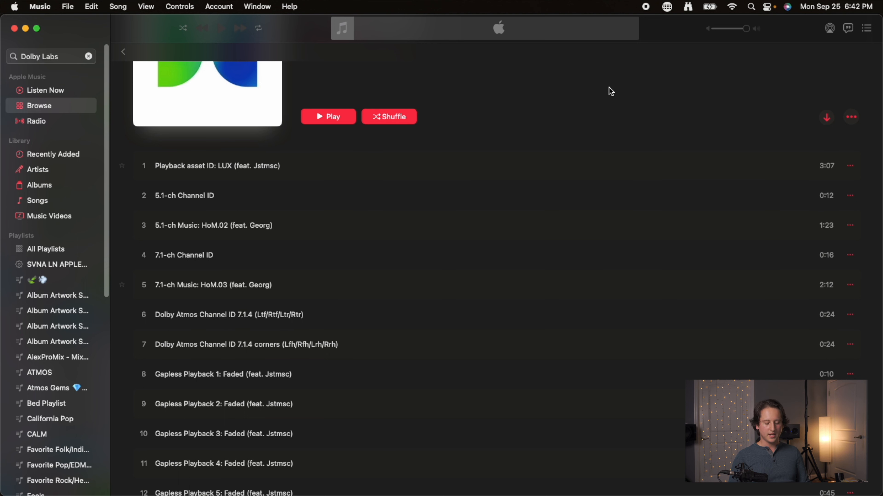
# Step: Examine the Dolby Atmos choices in Music's playback settings, leaving Automatic selected
pyautogui.press('super+comma')
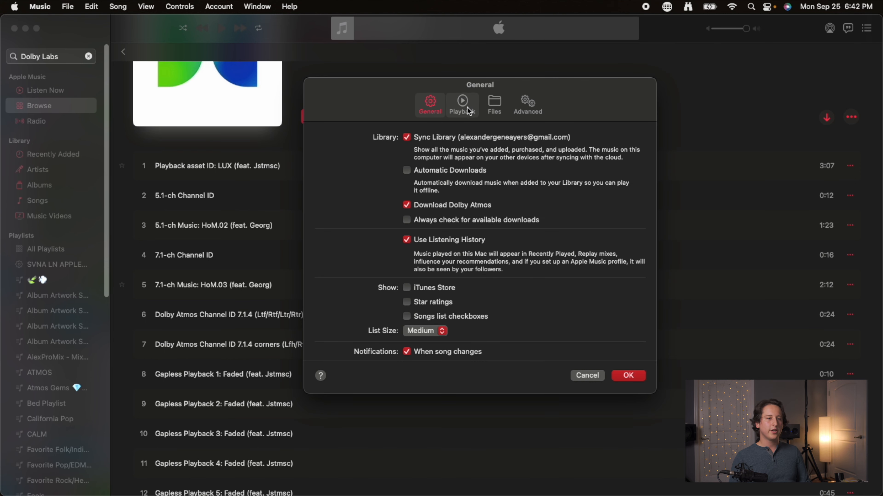
pyautogui.click(467, 110)
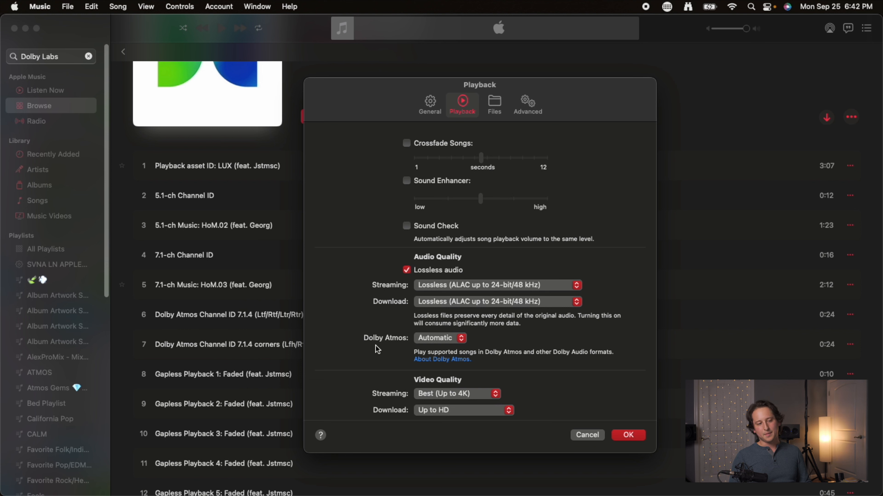
pyautogui.click(447, 339)
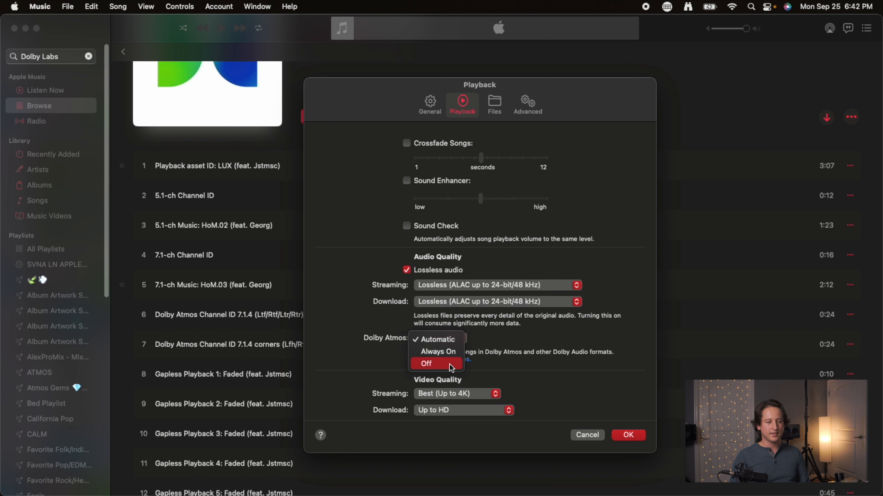
pyautogui.click(521, 342)
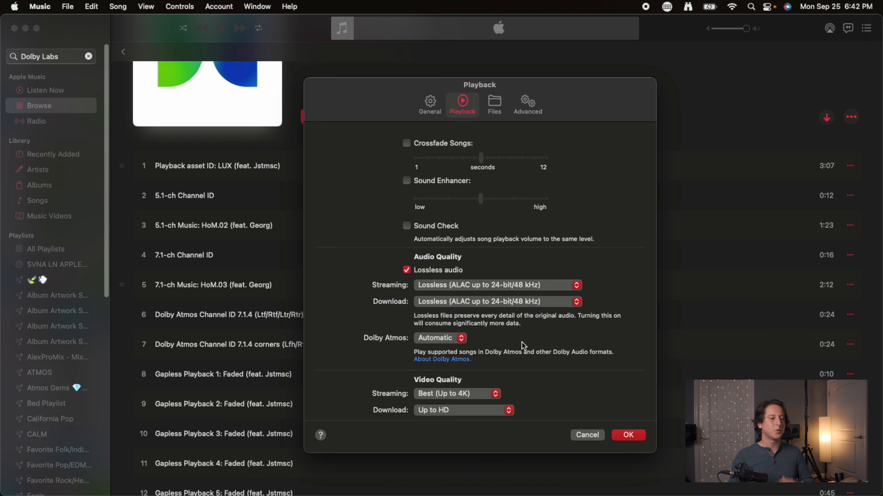
pyautogui.click(627, 437)
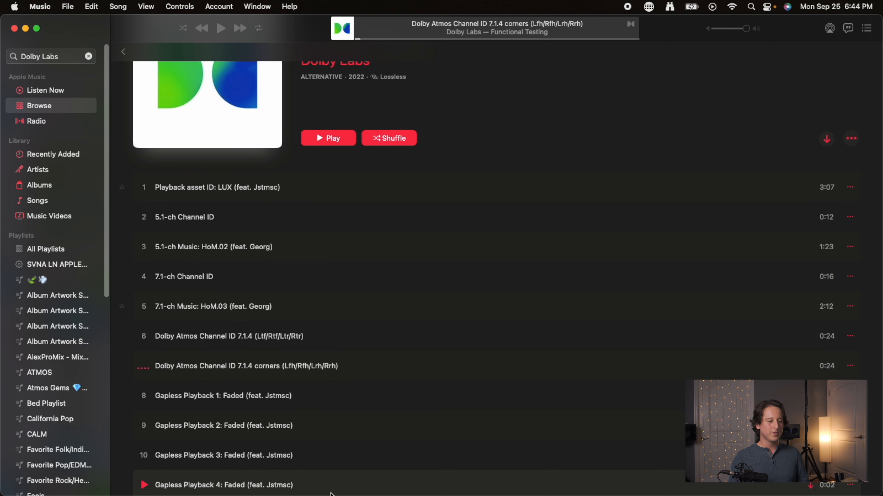
# Step: Switch to Logic Pro and check the input and output devices in its audio settings
pyautogui.moveTo(276, 487)
pyautogui.click(286, 475)
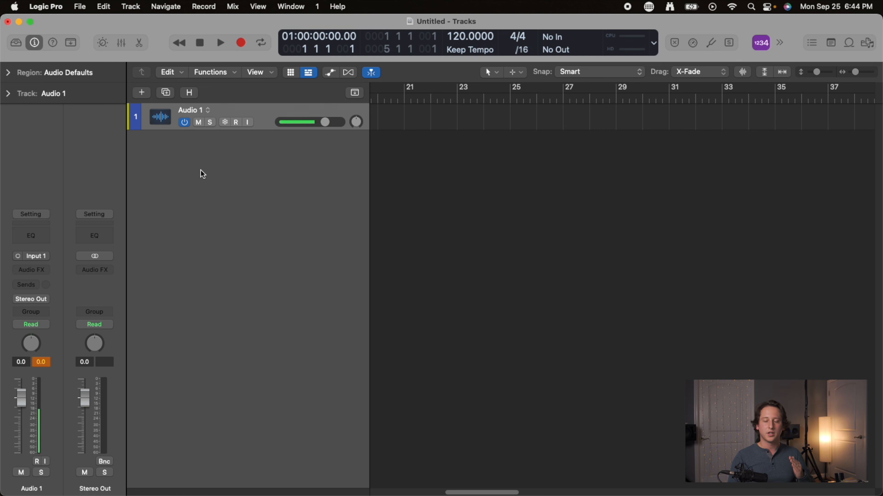
pyautogui.press('super+comma')
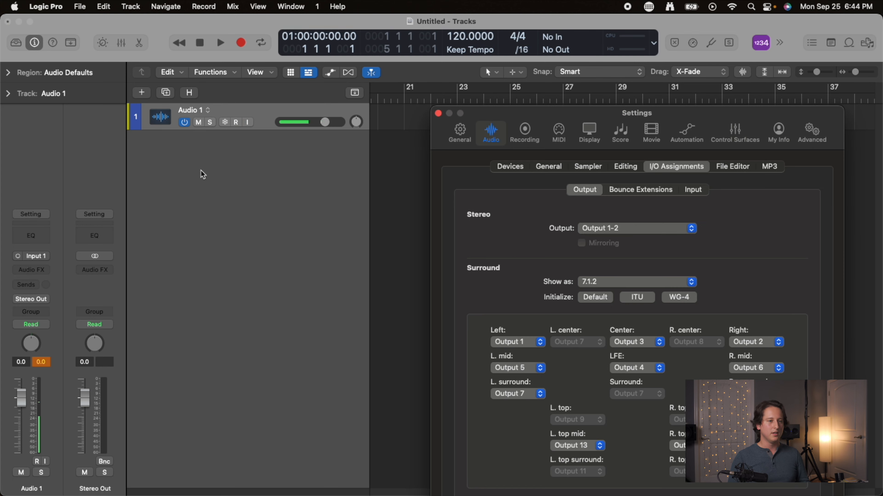
pyautogui.moveTo(572, 105); pyautogui.dragTo(440, 59)
pyautogui.click(385, 125)
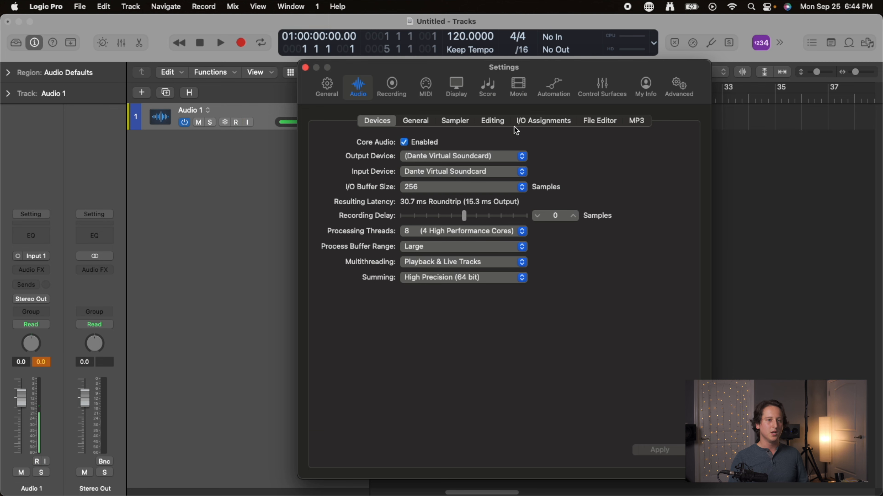
# Step: Examine the surround output assignments in Logic Pro's audio settings, then close the settings window
pyautogui.click(541, 120)
pyautogui.moveTo(549, 66); pyautogui.dragTo(631, 43)
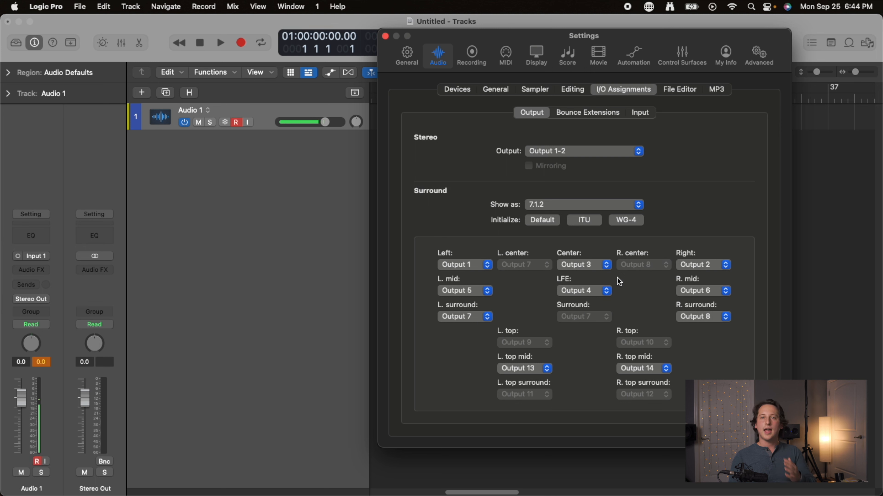
pyautogui.click(385, 36)
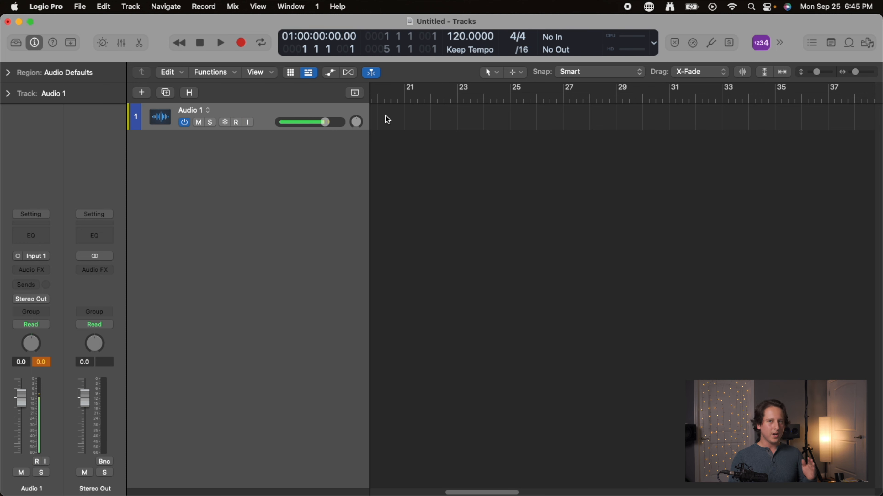
# Step: Switch to DADman, open the monitor profile configuration and check the available fold-down presets
pyautogui.moveTo(436, 491)
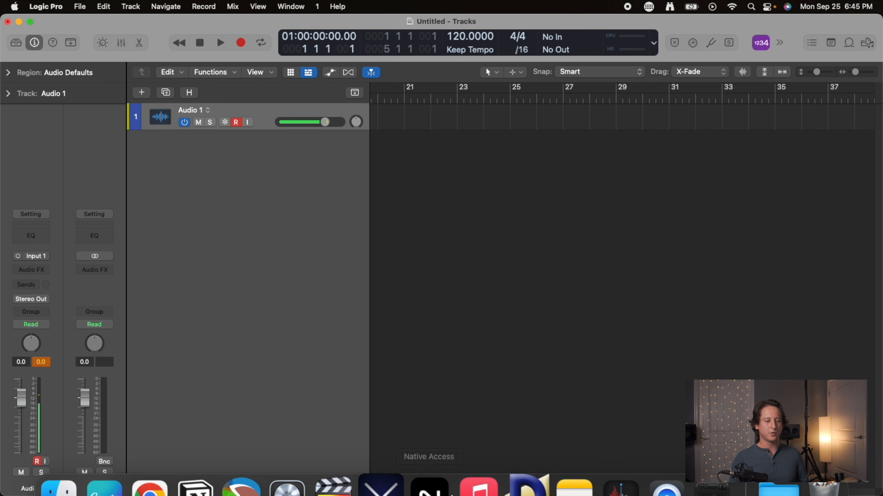
pyautogui.click(524, 466)
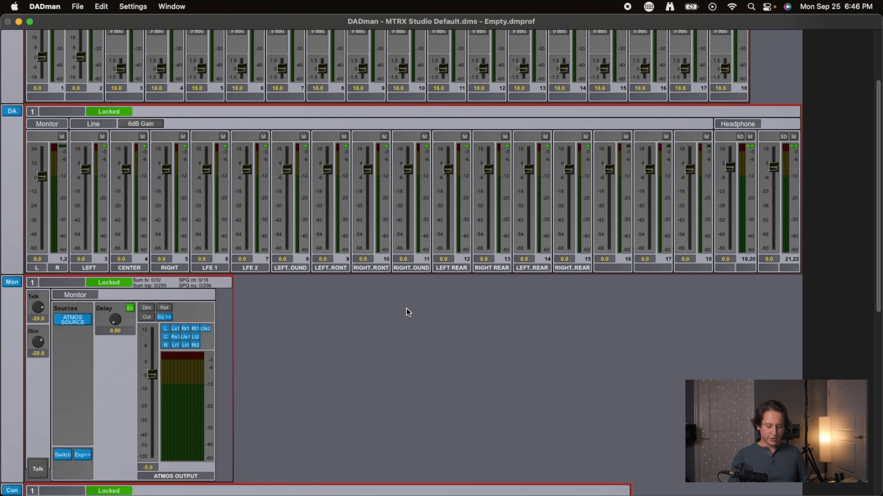
pyautogui.press('super+m')
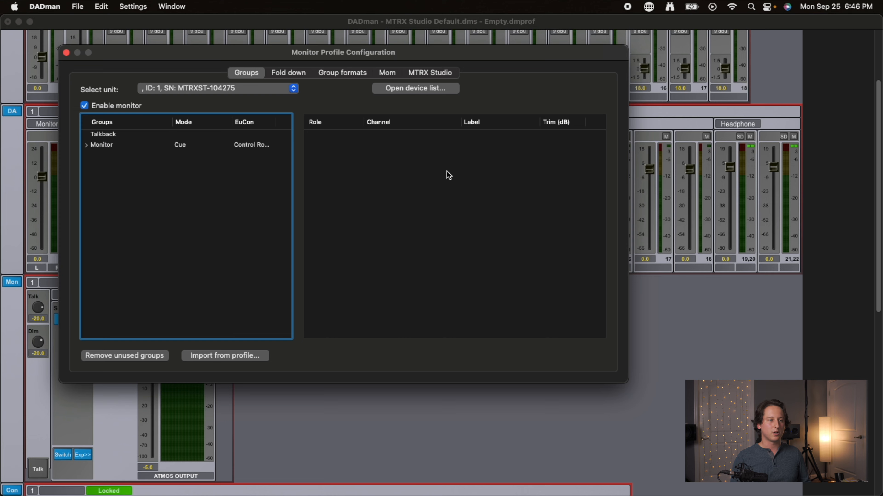
pyautogui.moveTo(344, 51); pyautogui.dragTo(552, 69)
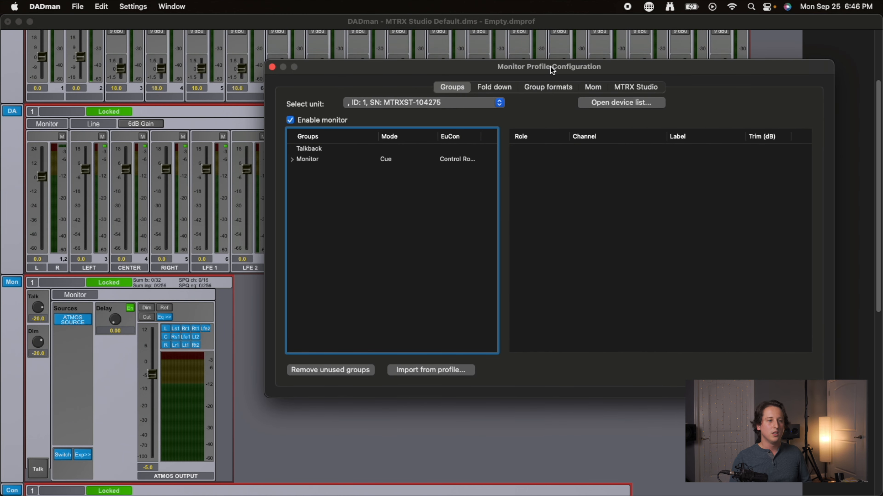
pyautogui.click(488, 89)
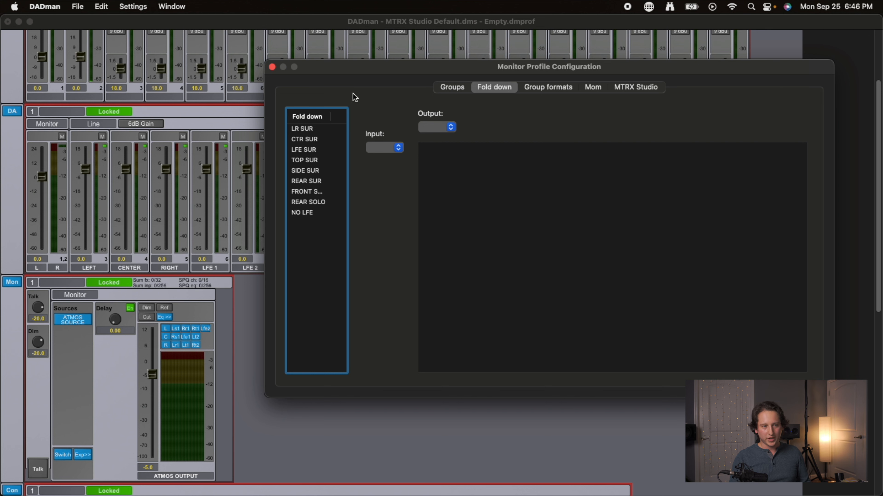
# Step: Add the LR SUR fold-down to the Monitor group in the monitor profile
pyautogui.click(461, 89)
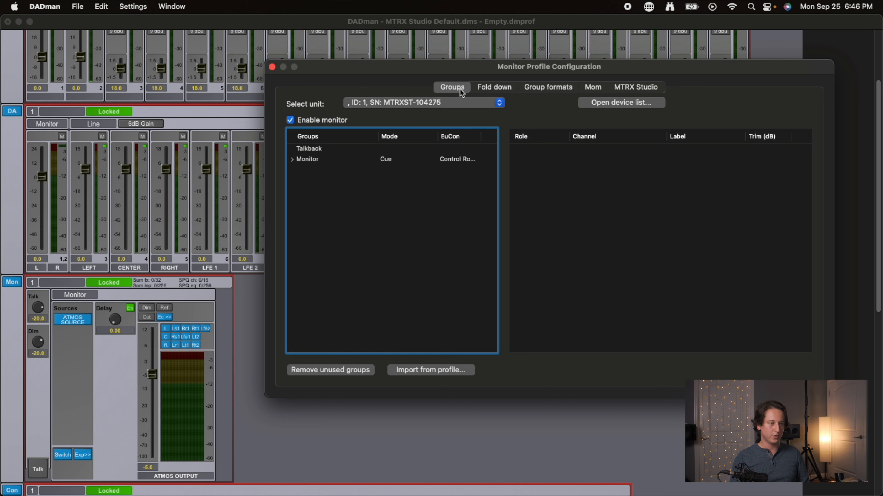
pyautogui.click(293, 160)
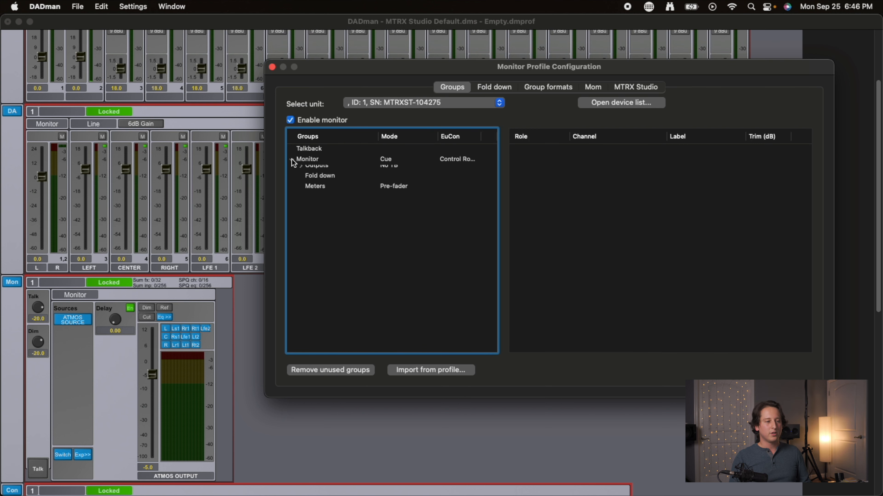
pyautogui.click(333, 194)
pyautogui.rightClick(334, 196)
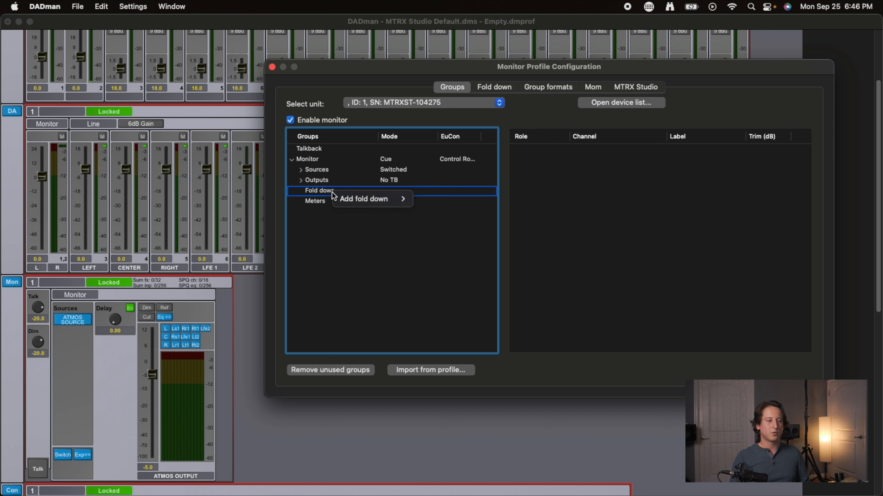
pyautogui.moveTo(372, 202)
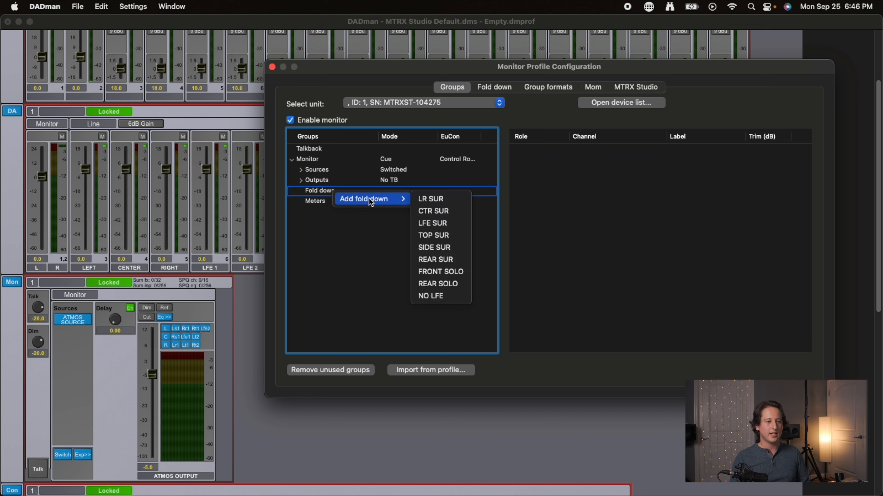
pyautogui.click(441, 199)
# Step: Add the CTR SUR, LFE SUR, TOP SUR and SIDE SUR fold-downs to the Monitor group
pyautogui.click(300, 191)
pyautogui.rightClick(317, 192)
pyautogui.click(408, 207)
pyautogui.rightClick(341, 191)
pyautogui.click(431, 219)
pyautogui.rightClick(388, 191)
pyautogui.click(489, 236)
pyautogui.rightClick(351, 191)
pyautogui.click(444, 246)
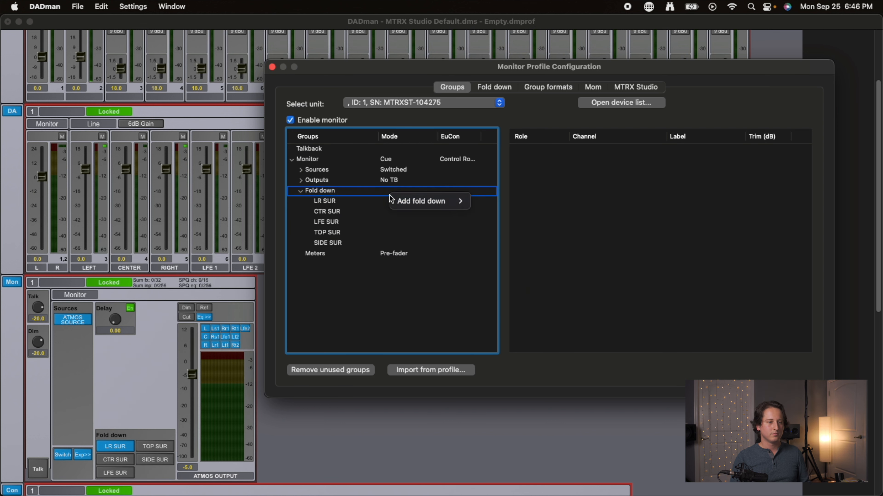
# Step: Add the REAR SUR, FRONT SOLO, REAR SOLO and NO LFE fold-downs, and close the monitor profile configuration
pyautogui.moveTo(434, 201)
pyautogui.click(462, 296)
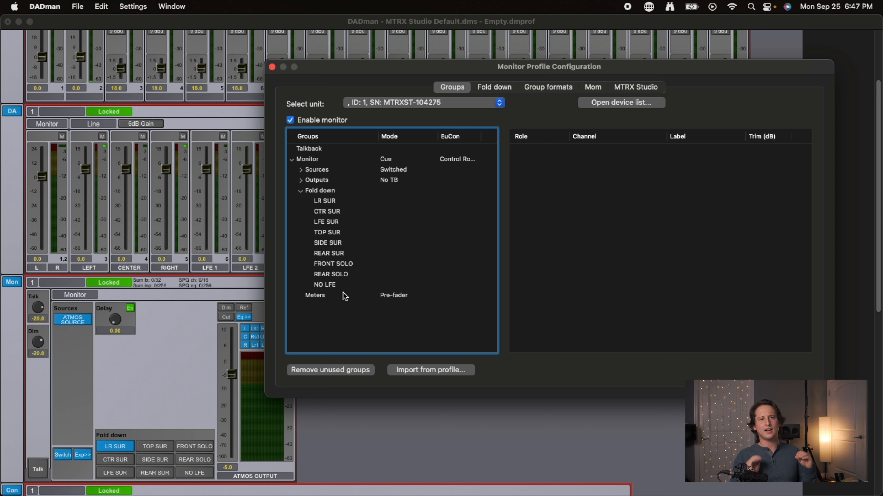
pyautogui.click(272, 67)
# Step: Switch to Music, open the ATMOS playlist and play its first song, Hot
pyautogui.moveTo(313, 473)
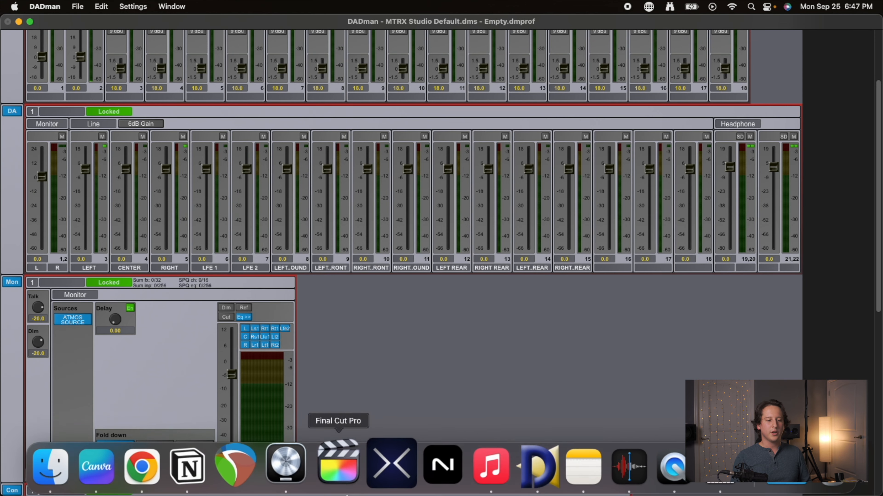
pyautogui.click(473, 466)
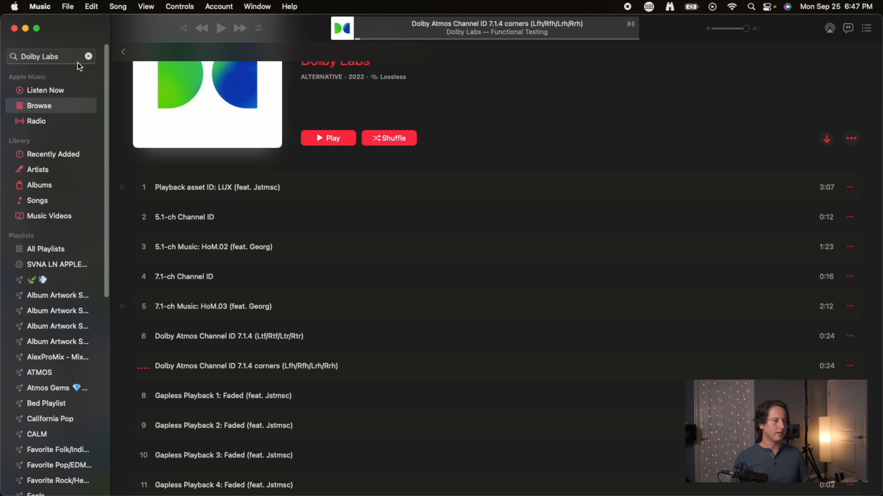
pyautogui.click(91, 59)
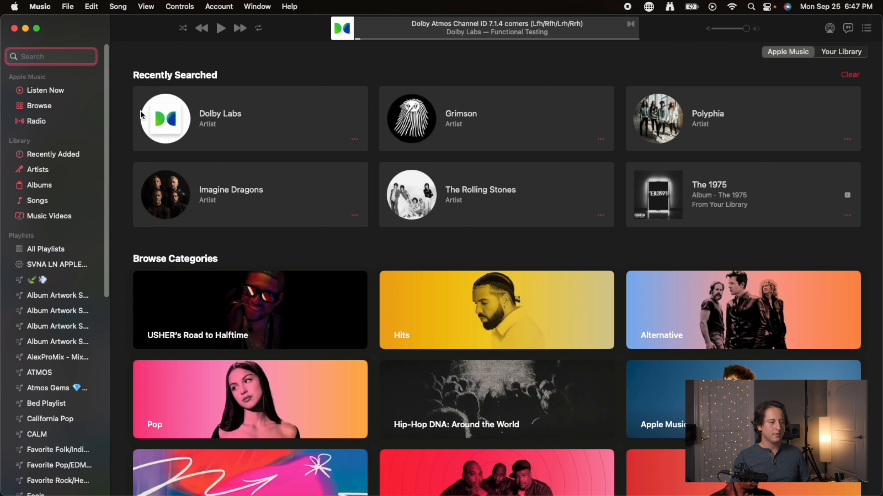
pyautogui.click(62, 373)
pyautogui.scroll(-4, 314, 369)
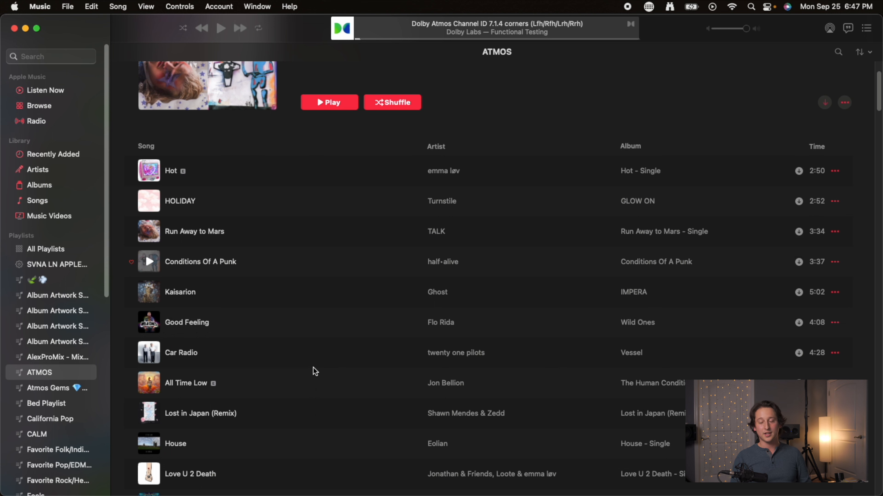
pyautogui.scroll(3, 315, 370)
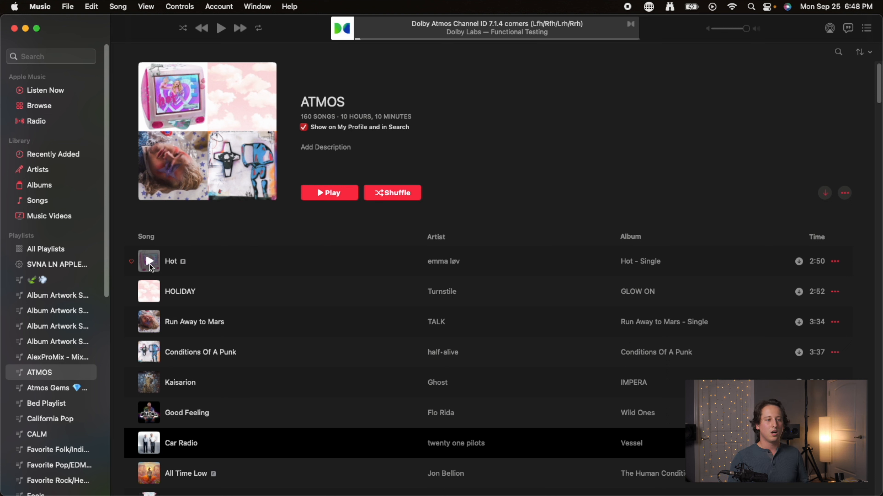
pyautogui.click(149, 261)
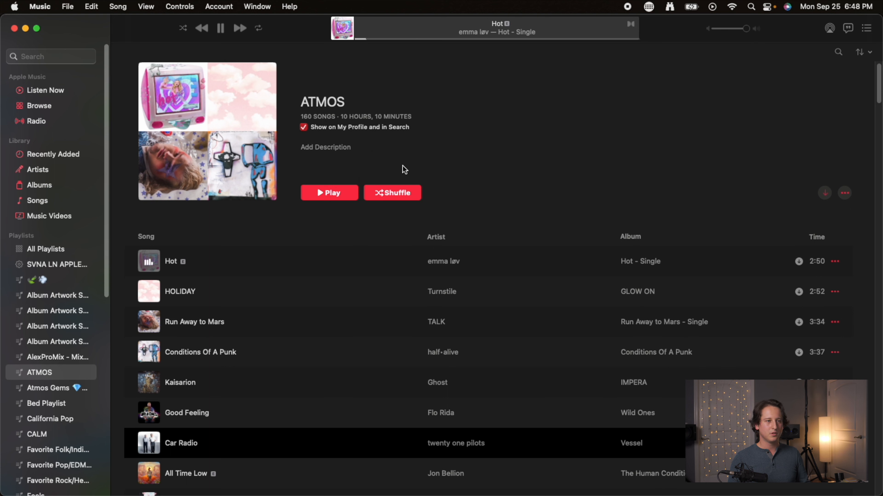
# Step: Pause the song, switch to DADman and turn off the LR SUR fold-down in the monitor section
pyautogui.moveTo(226, 494)
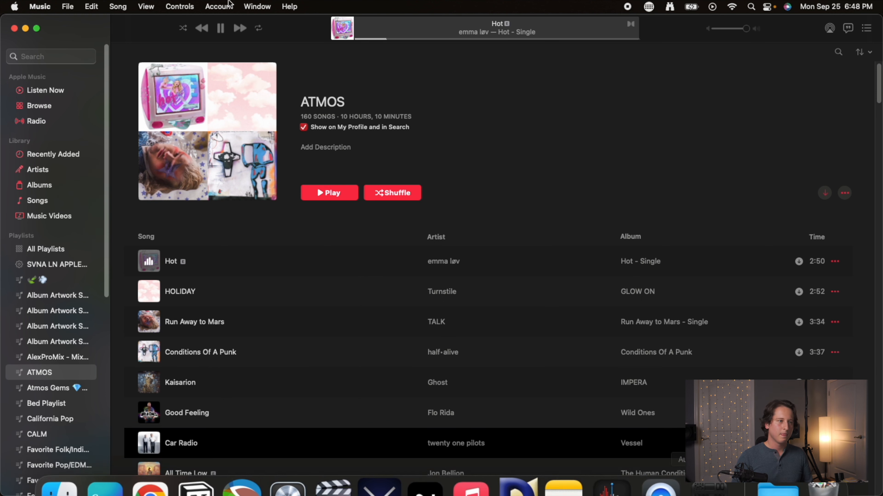
pyautogui.click(221, 29)
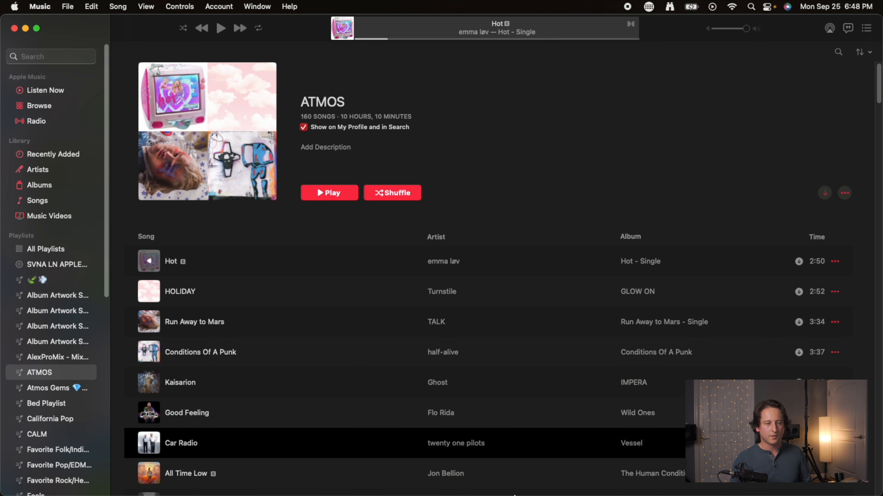
pyautogui.moveTo(521, 485)
pyautogui.click(520, 474)
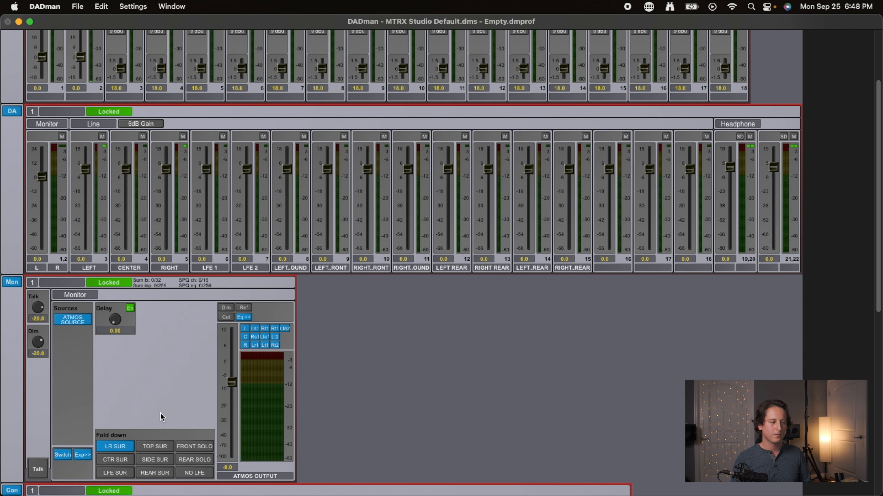
pyautogui.click(113, 447)
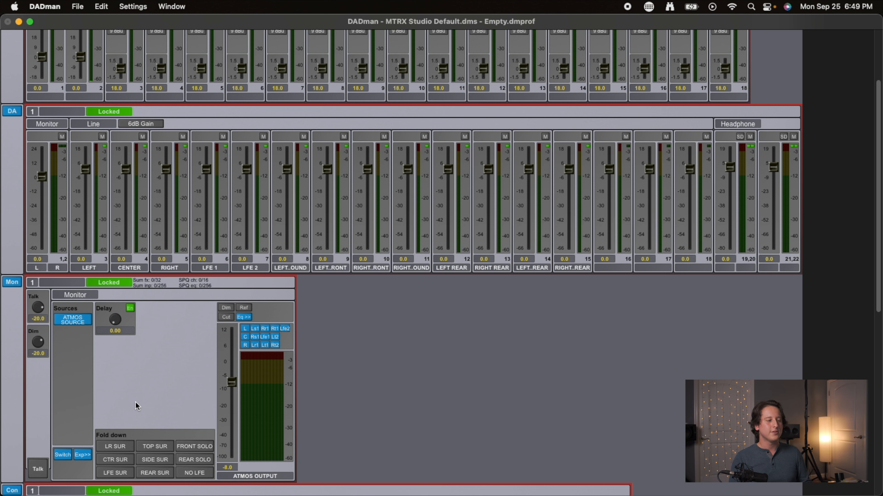
pyautogui.click(118, 447)
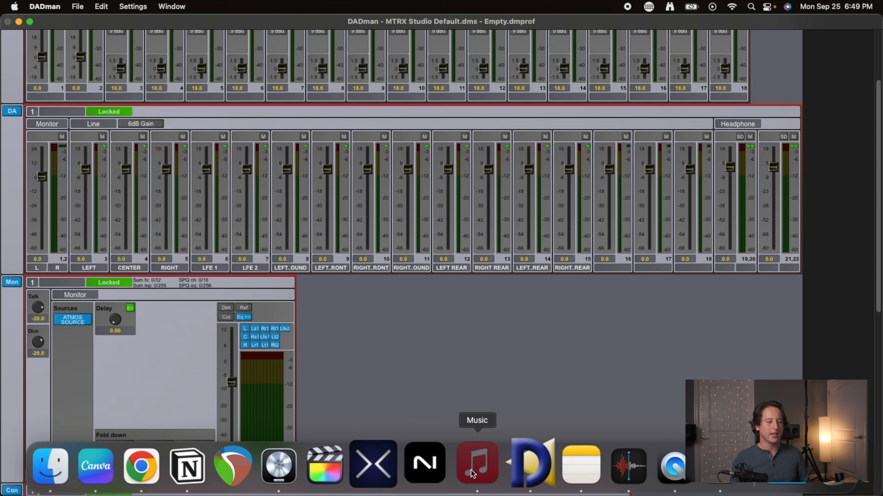
# Step: Resume the song in Music and return to DADman to watch the Atmos output meters
pyautogui.click(472, 472)
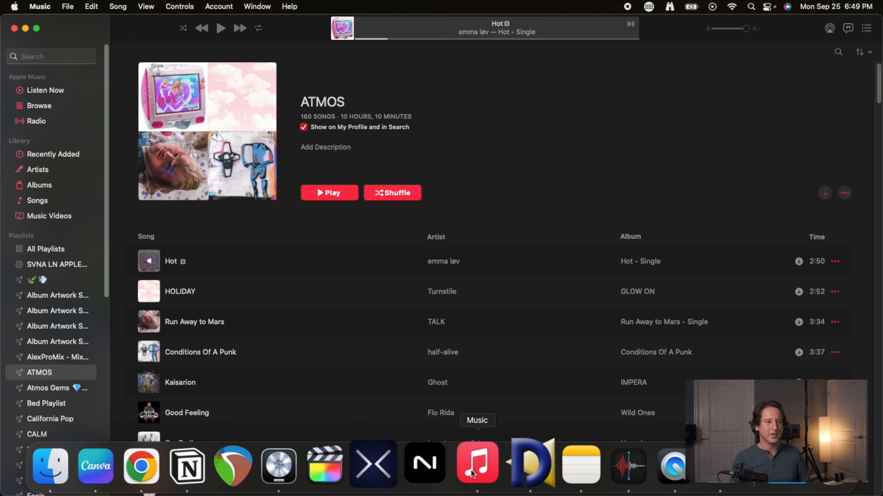
pyautogui.click(222, 31)
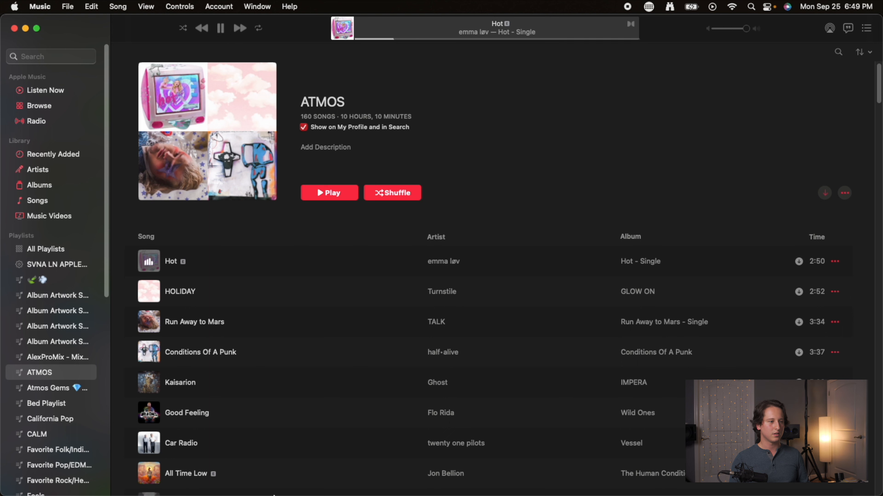
pyautogui.moveTo(275, 495)
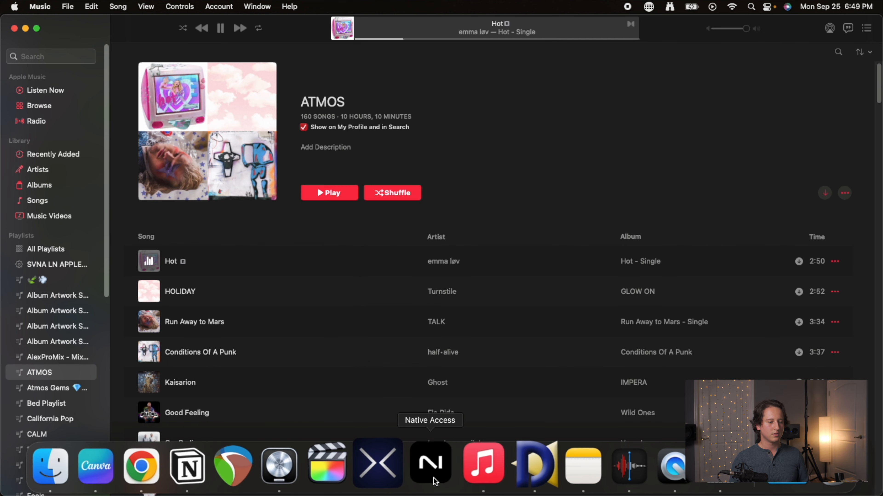
pyautogui.click(529, 479)
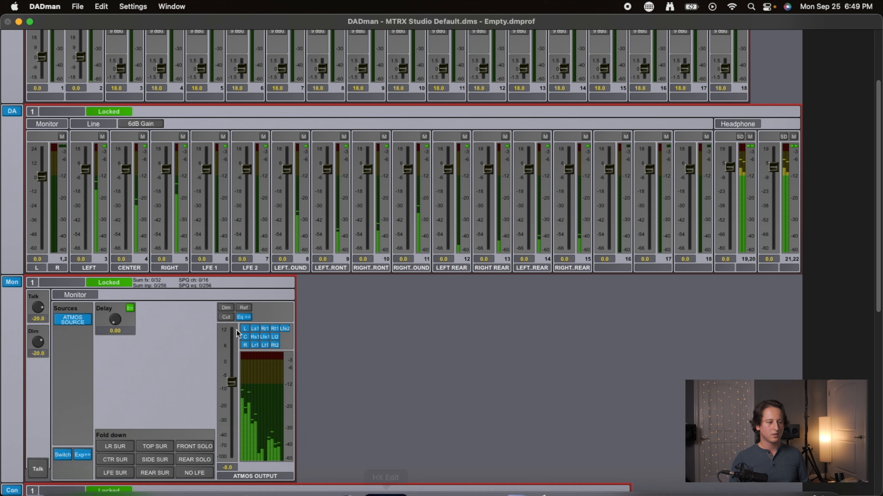
# Step: Audition the LR SUR, CTR SUR, SIDE SUR and TOP SUR fold-downs in turn, leaving all of them off
pyautogui.click(129, 451)
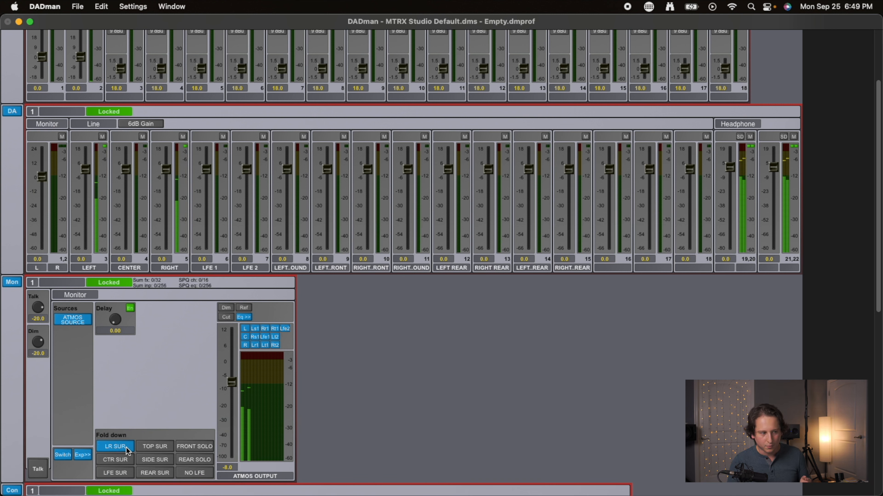
pyautogui.click(128, 461)
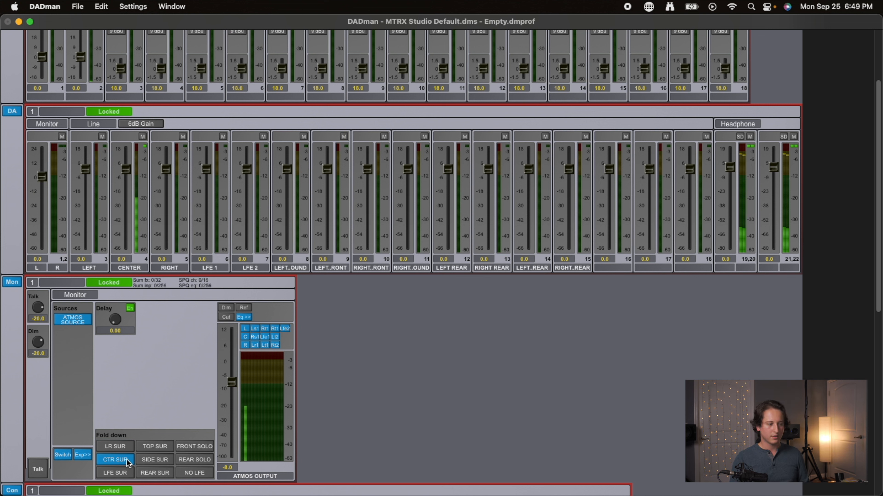
pyautogui.click(156, 465)
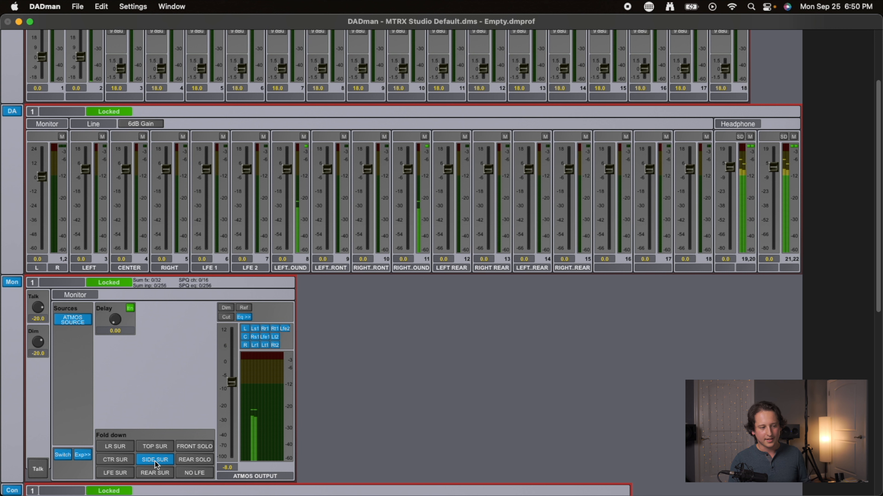
pyautogui.click(155, 449)
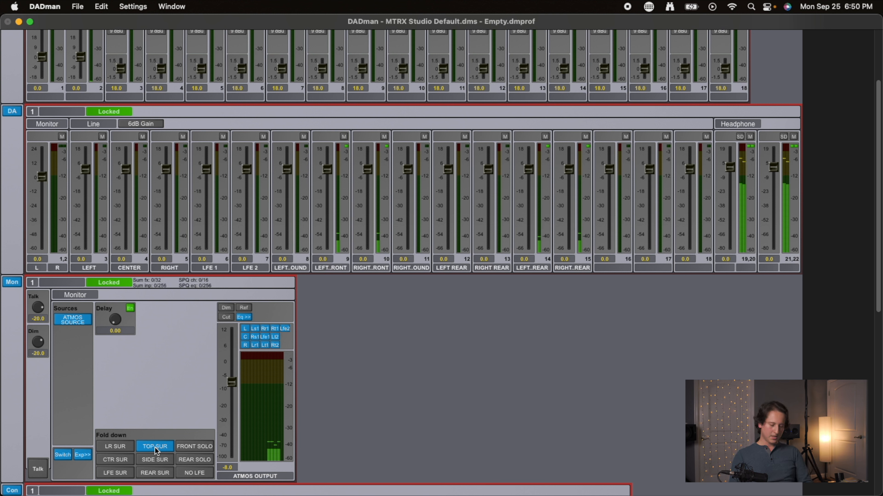
pyautogui.click(156, 451)
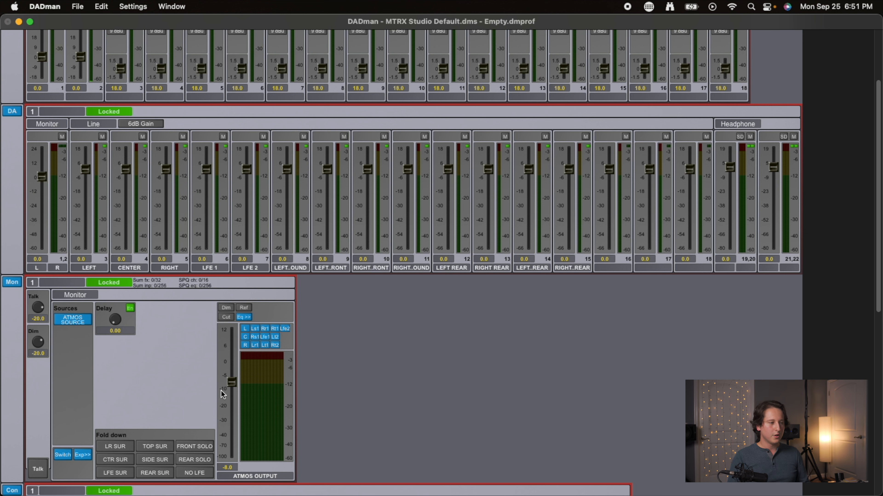
# Step: In the monitor profile's MTRX Studio settings, assign Control Room 1's switch A to the Monitor LR SUR fold-down with the Element Active function
pyautogui.press('super+p')
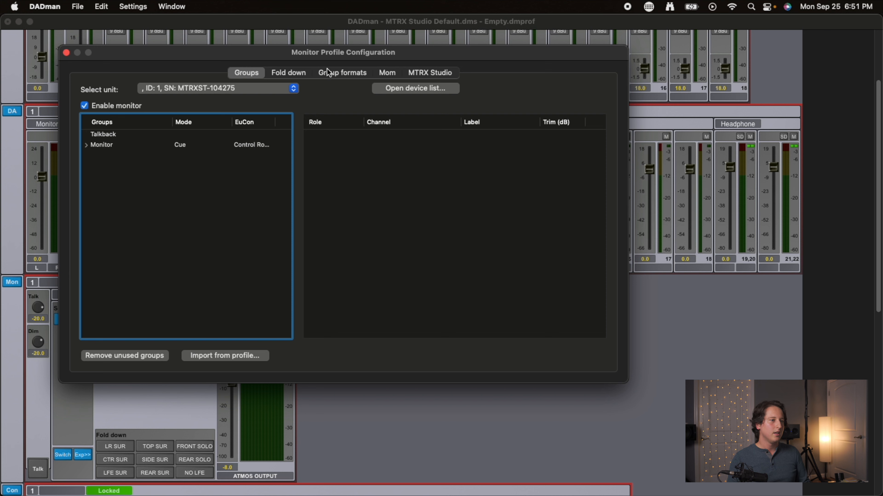
pyautogui.click(435, 76)
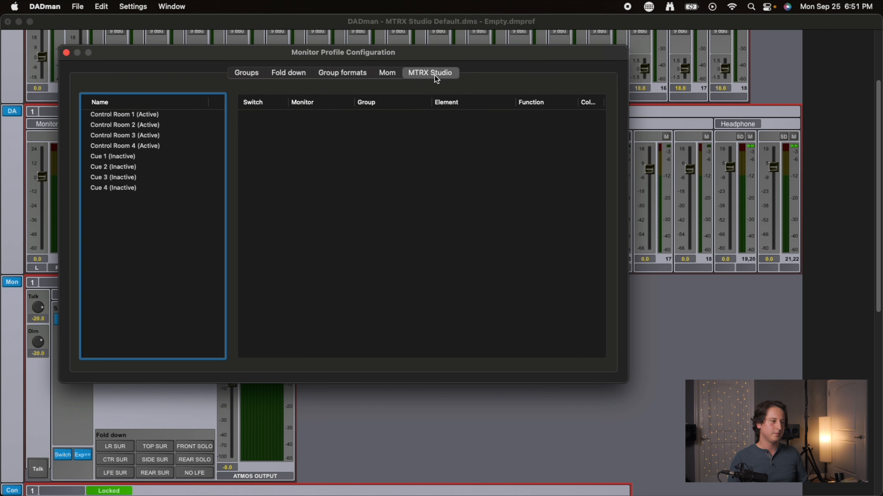
pyautogui.click(148, 114)
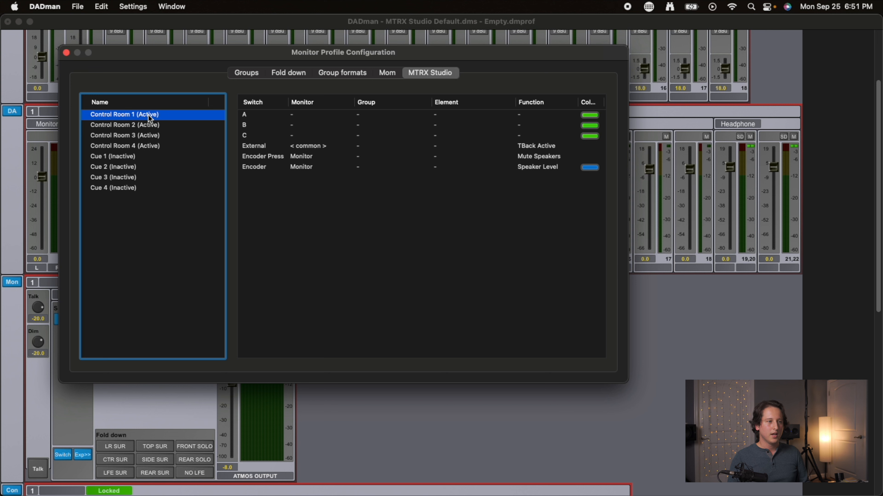
pyautogui.click(298, 119)
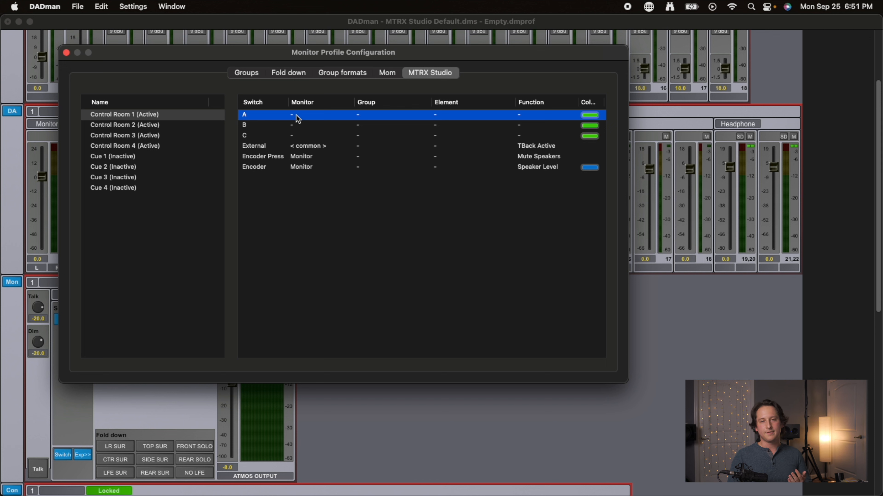
pyautogui.click(318, 115)
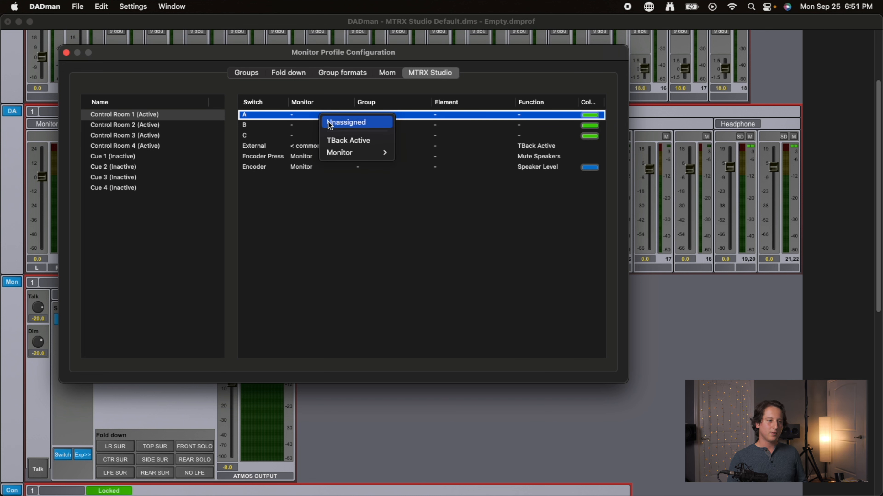
pyautogui.moveTo(360, 157)
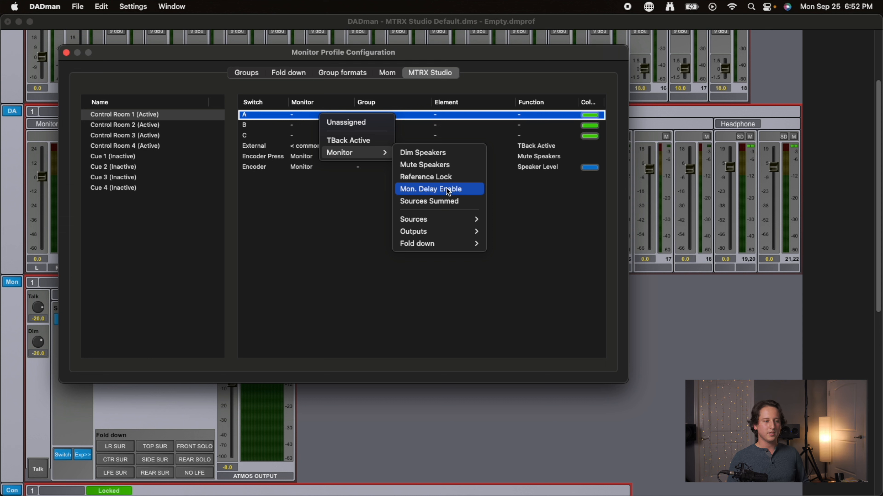
pyautogui.moveTo(445, 250)
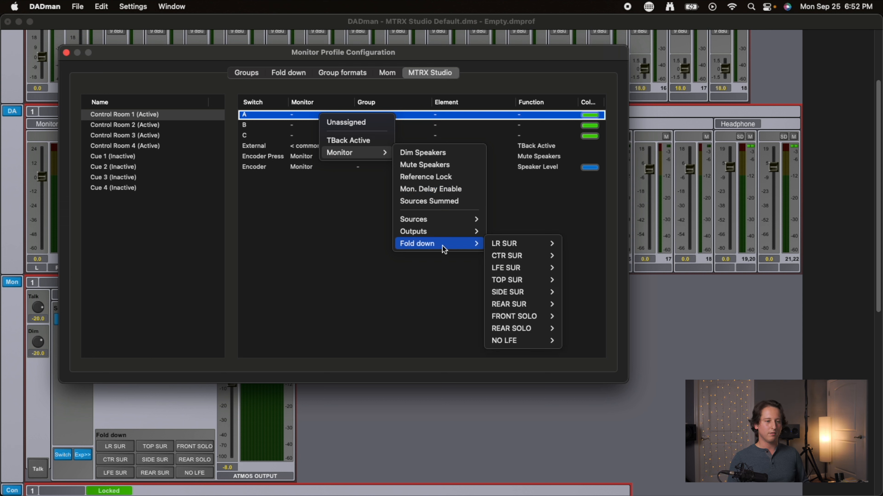
pyautogui.moveTo(520, 249)
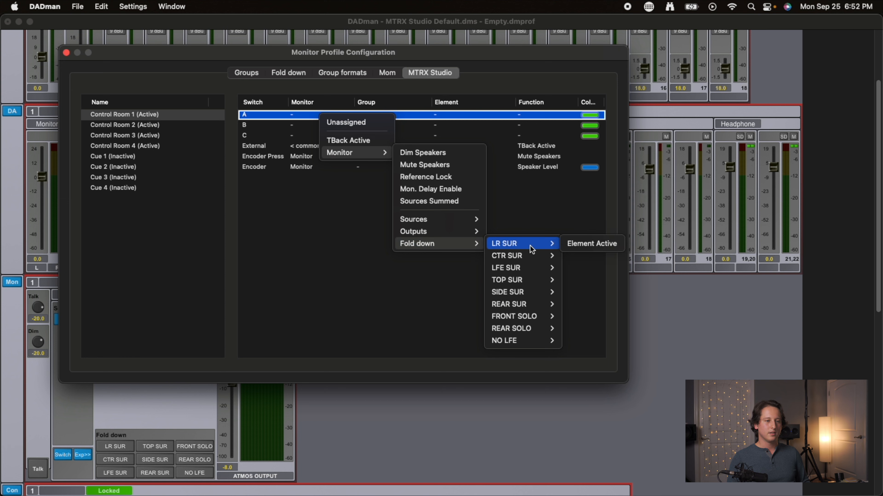
pyautogui.click(601, 245)
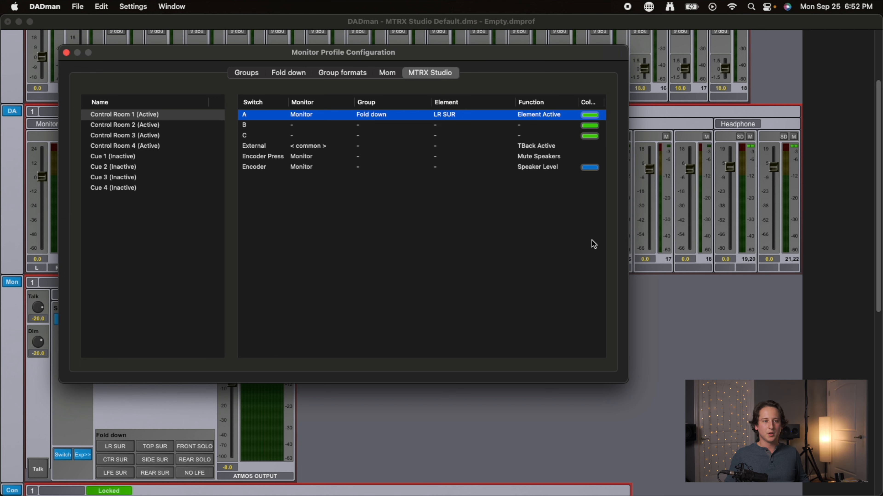
pyautogui.press('super+w')
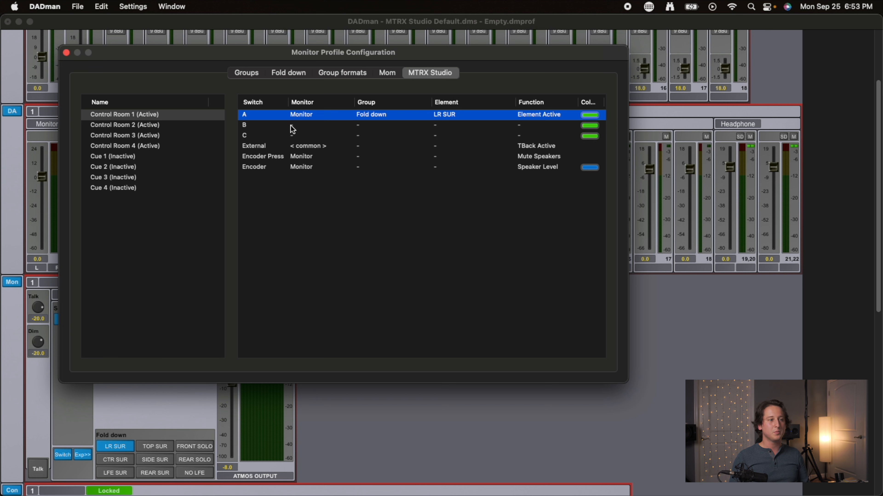
# Step: Assign Control Room 1's switch B to the Monitor REAR SUR fold-down with Element Active and close the profile configuration
pyautogui.click(292, 128)
pyautogui.click(293, 130)
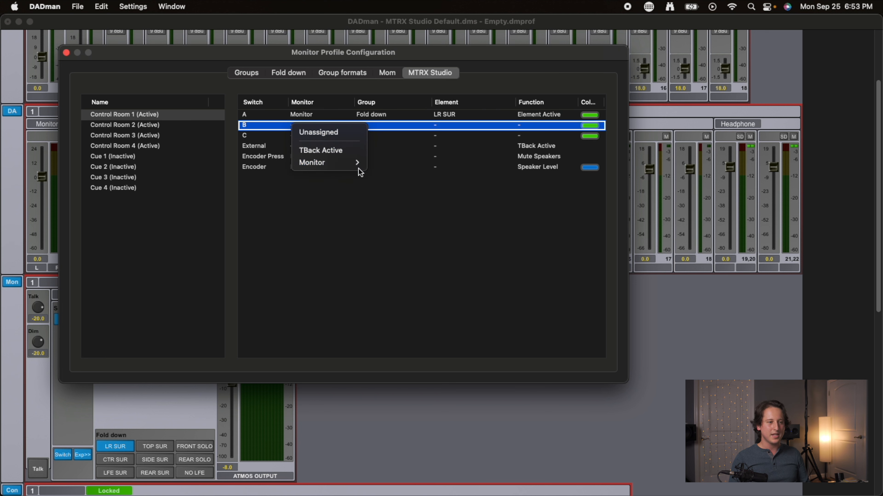
pyautogui.moveTo(356, 166)
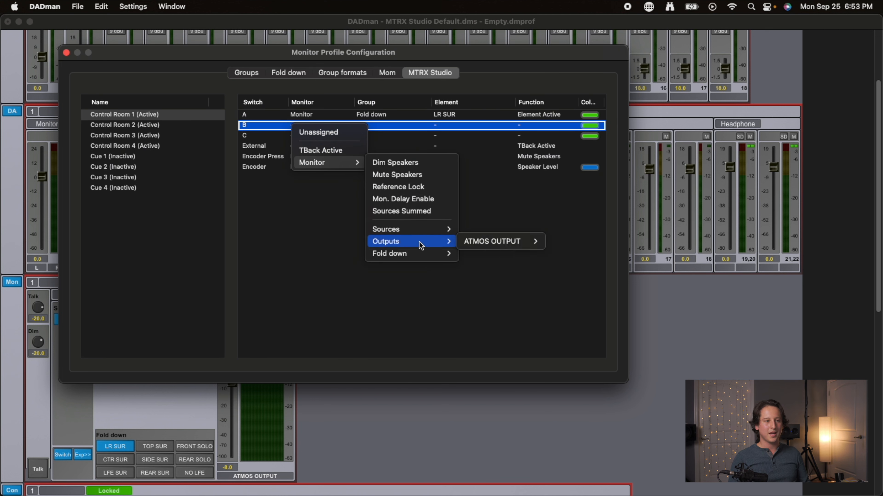
pyautogui.moveTo(422, 259)
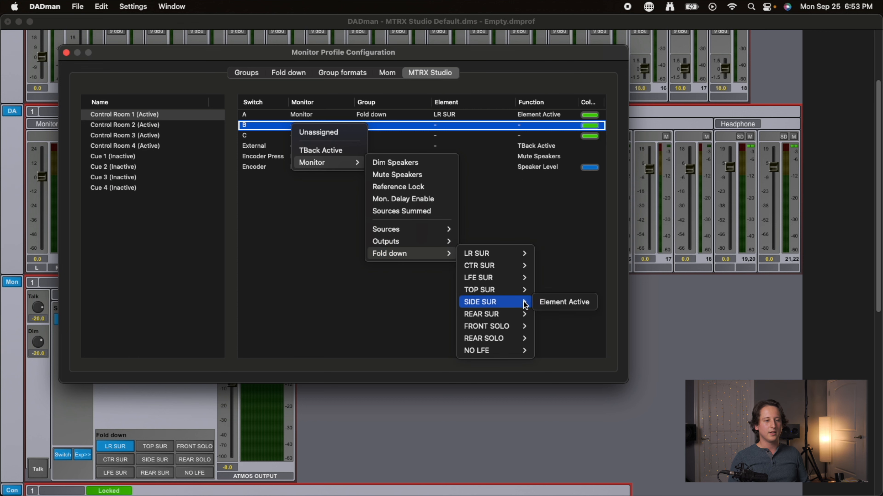
pyautogui.moveTo(525, 314)
pyautogui.click(553, 315)
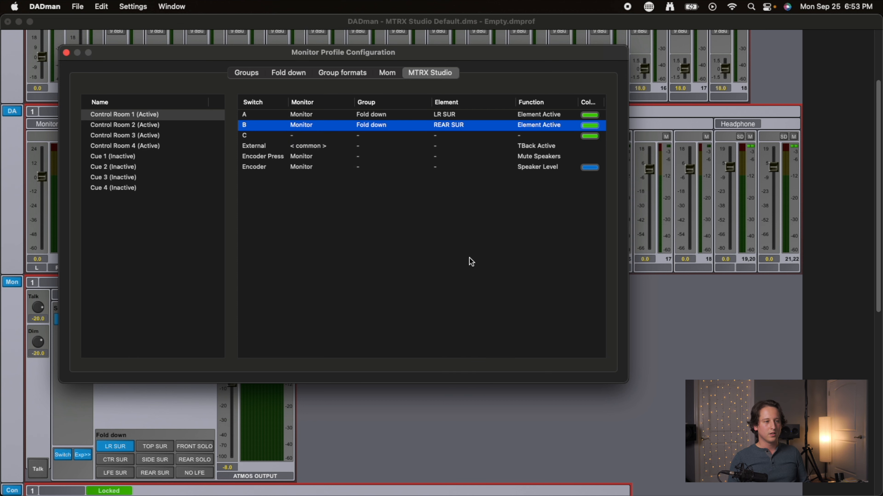
pyautogui.click(66, 53)
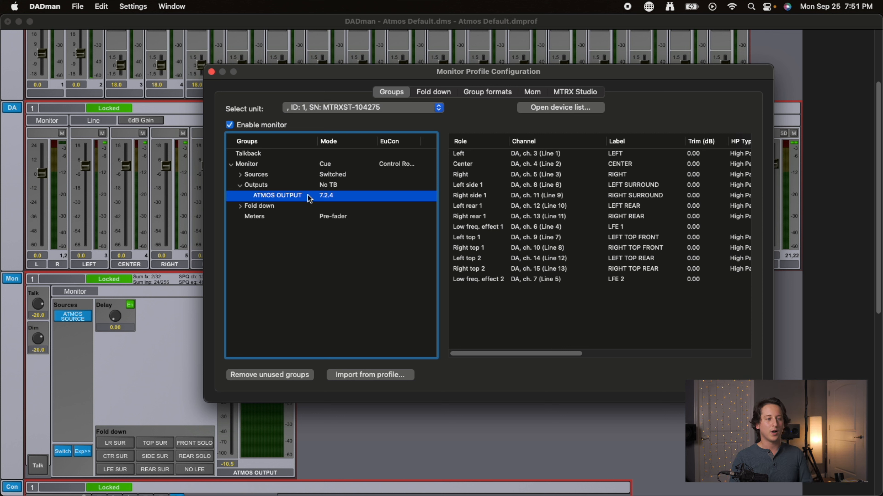
# Step: Generate a bass management preset for ATMOS OUTPUT with the LFE low-pass filter frequency set to 150 Hz, and apply it
pyautogui.rightClick(292, 199)
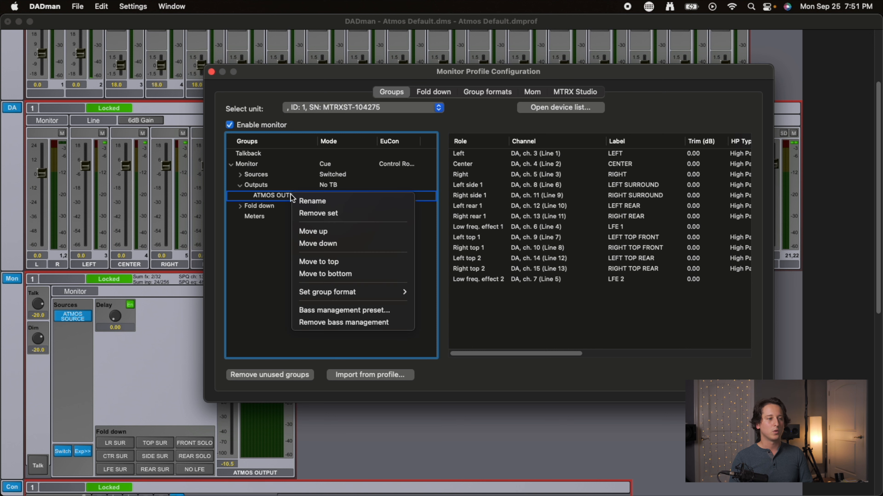
pyautogui.click(364, 311)
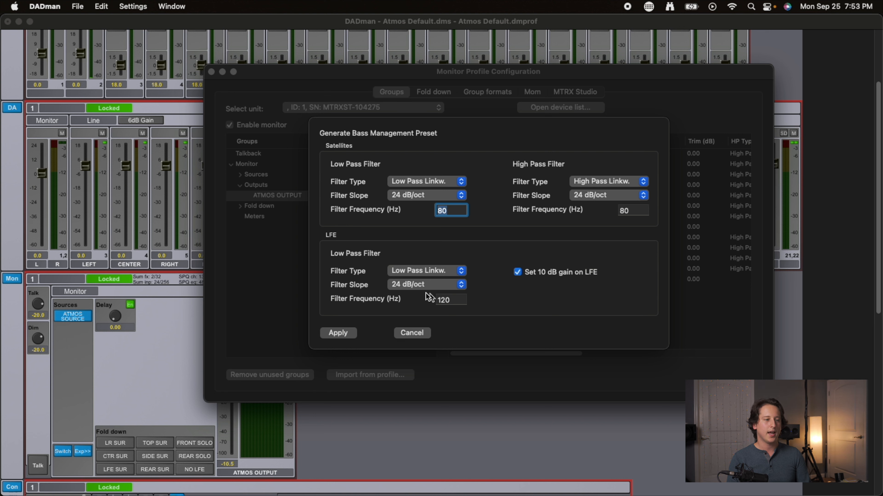
pyautogui.click(450, 300)
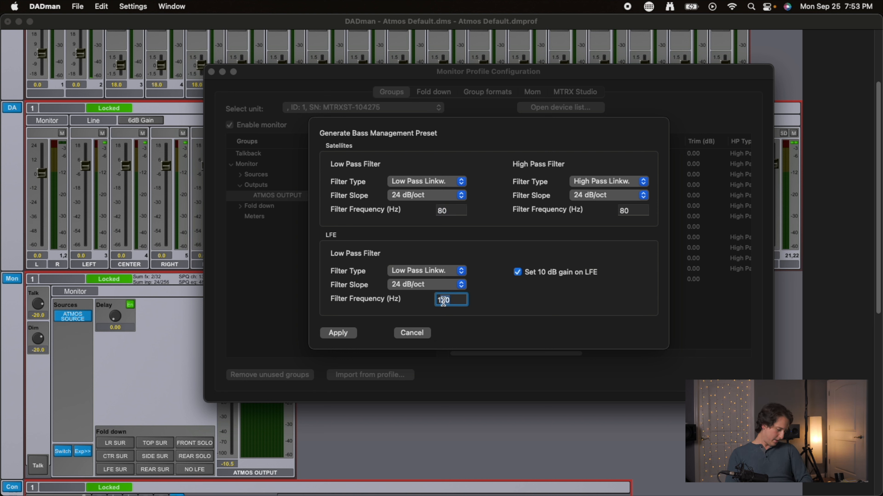
pyautogui.write('50')
pyautogui.press('Return')
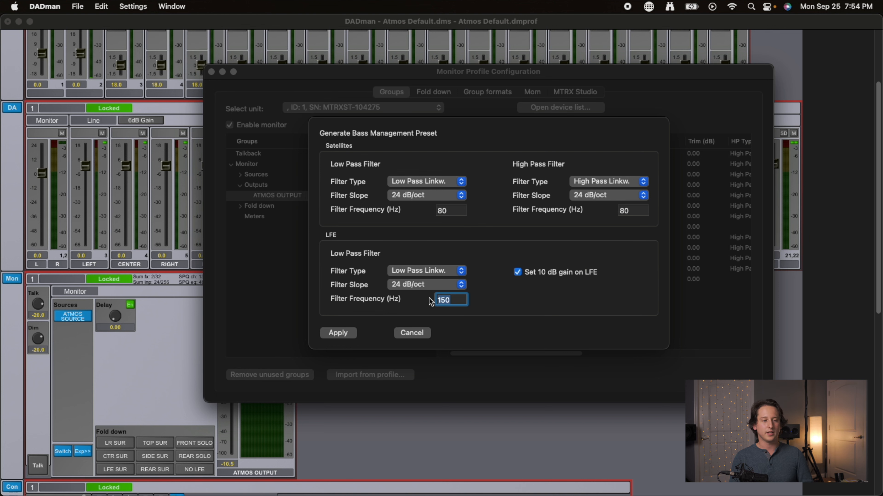
pyautogui.click(339, 333)
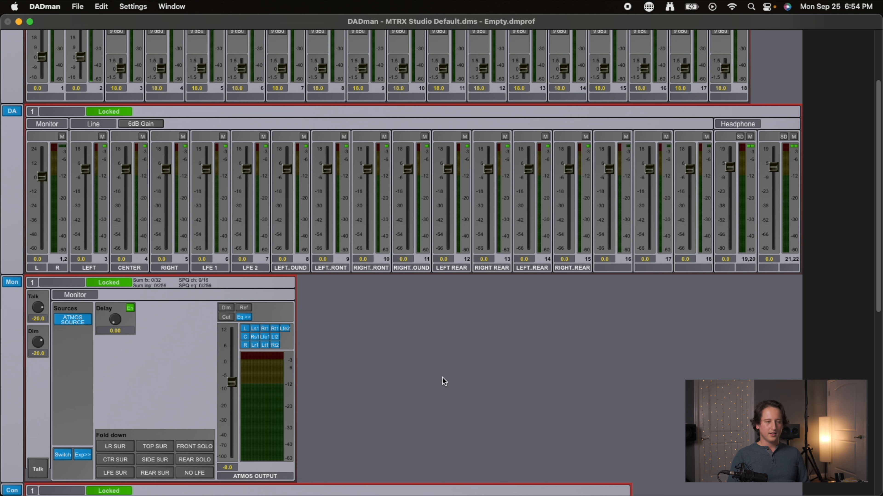
# Step: Reopen the Monitor Profile Configuration, move its window aside and show the Mom controller's switch assignments
pyautogui.press('super+m')
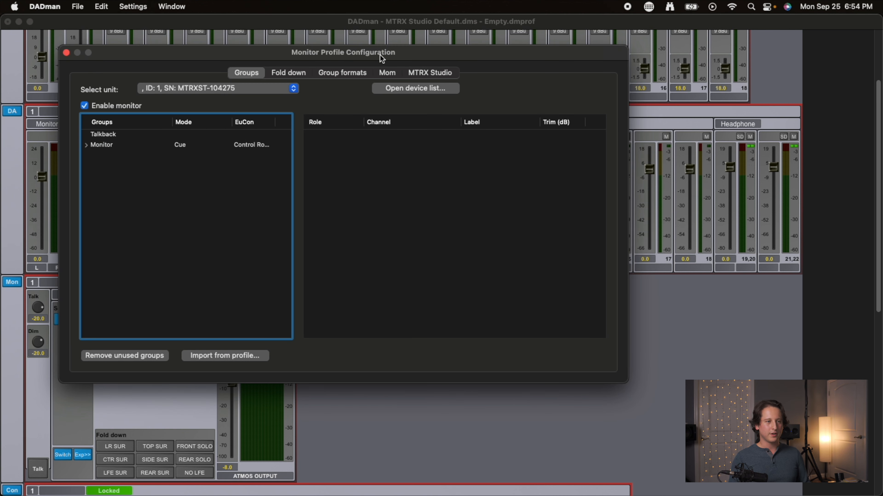
pyautogui.moveTo(379, 55); pyautogui.dragTo(472, 64)
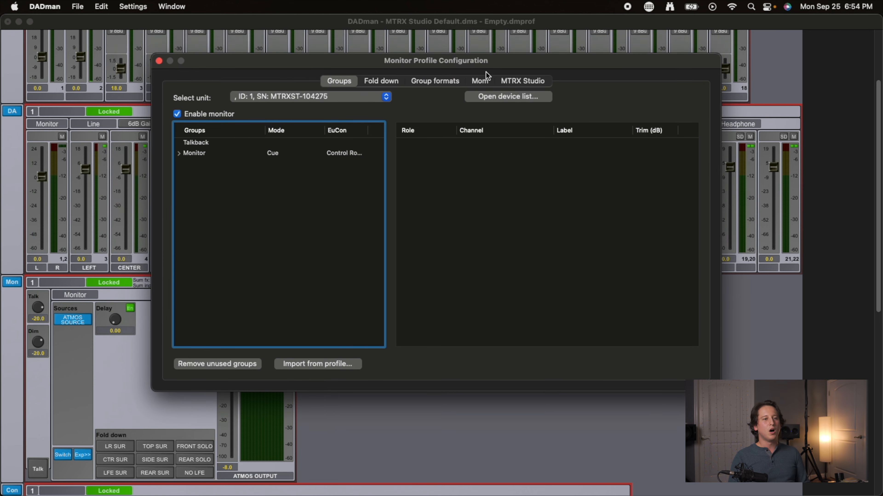
pyautogui.click(483, 84)
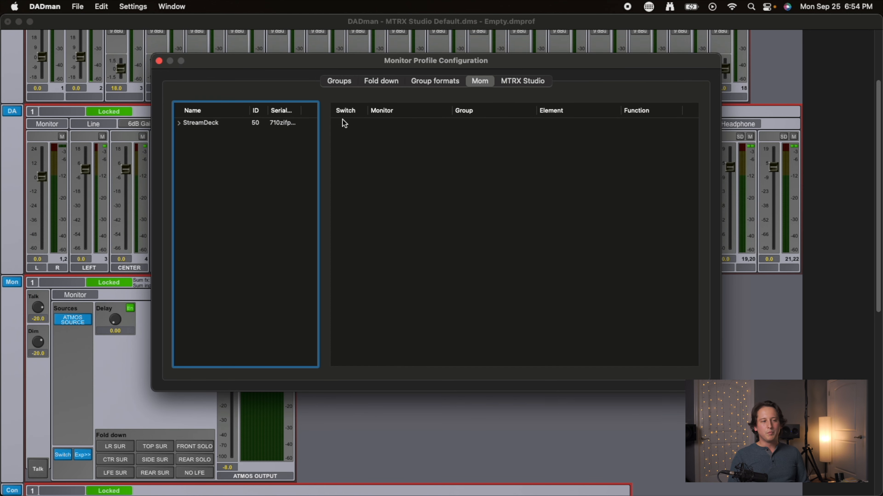